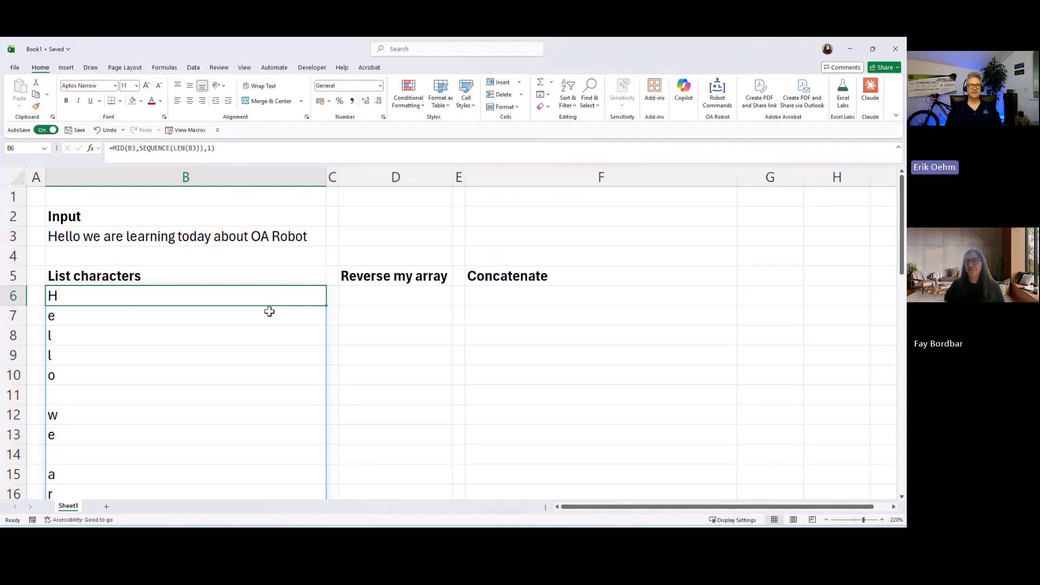
- Inspect the character-listing formula in B6 and close the cell
double_click(285, 292)
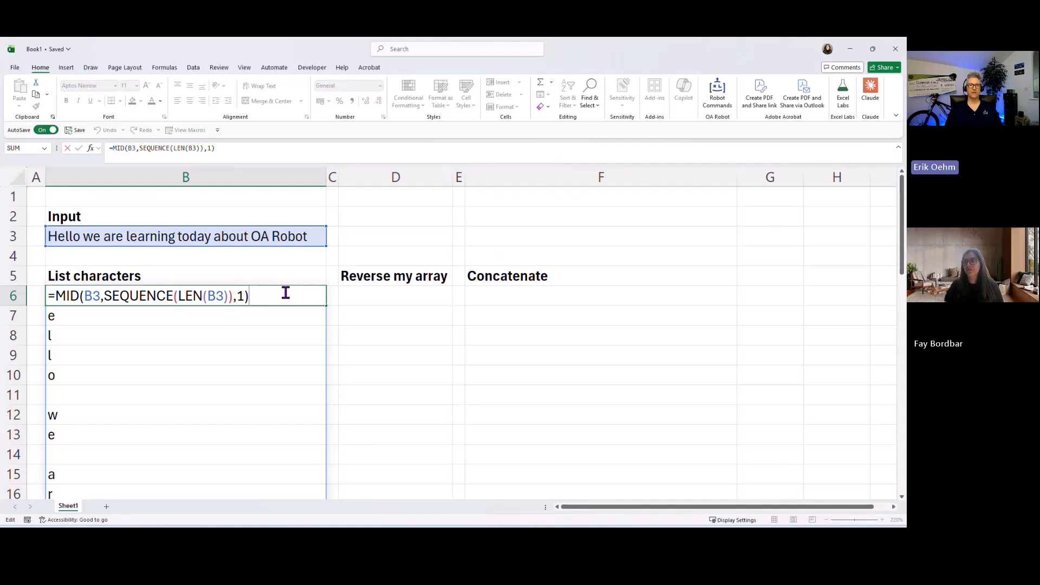
key(ctrl+Return)
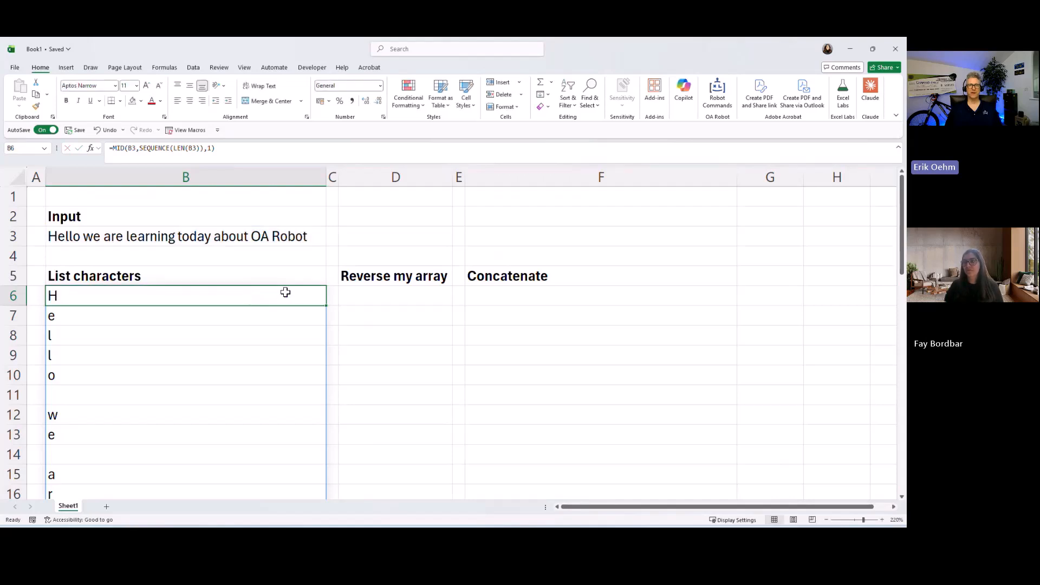
- Begin a SORTBY formula in D6 with the spilled character list B6# as the array to sort
key(Right)
key(Right)
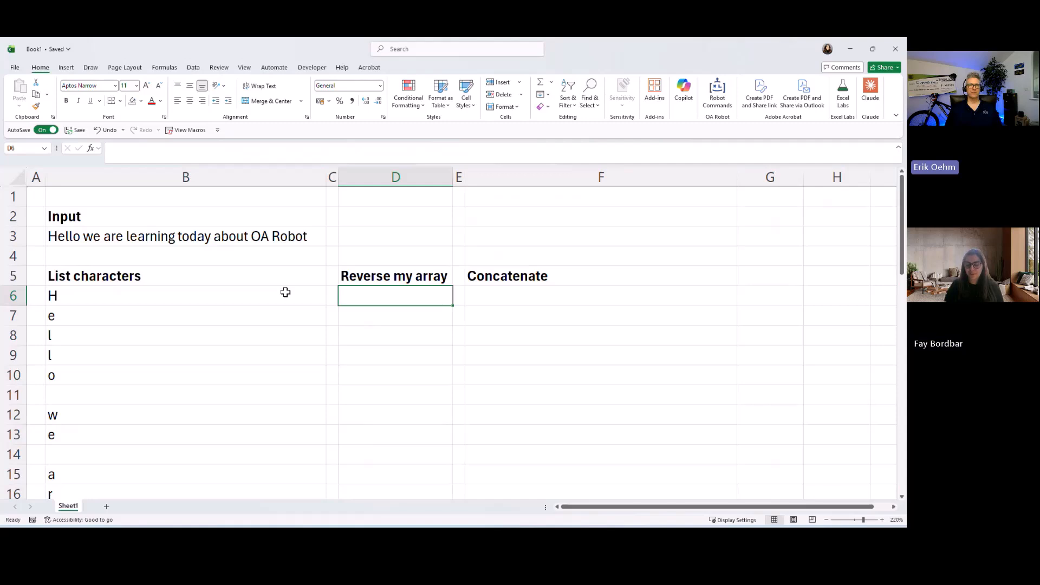
text(=)
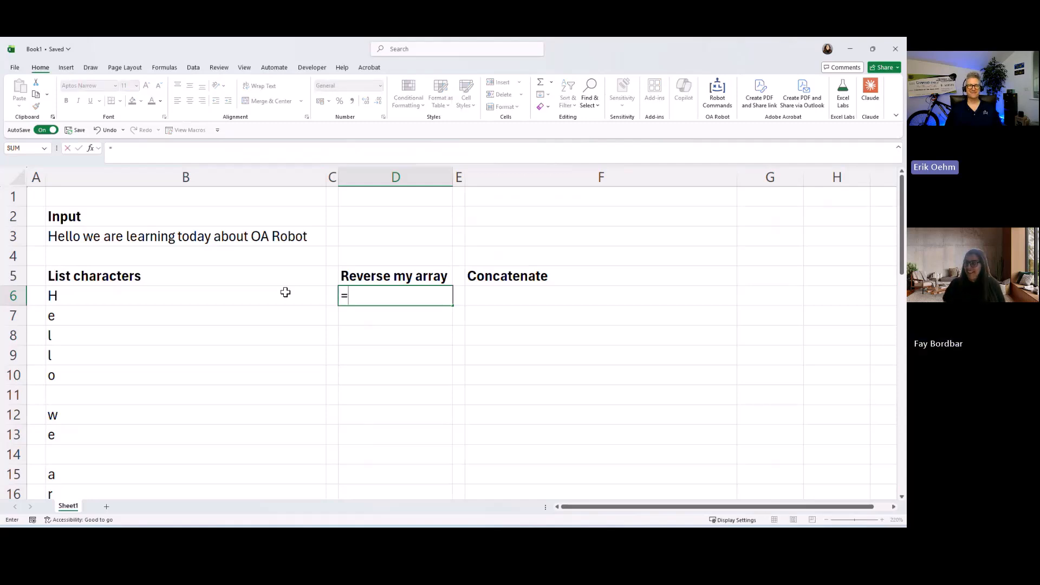
text(so)
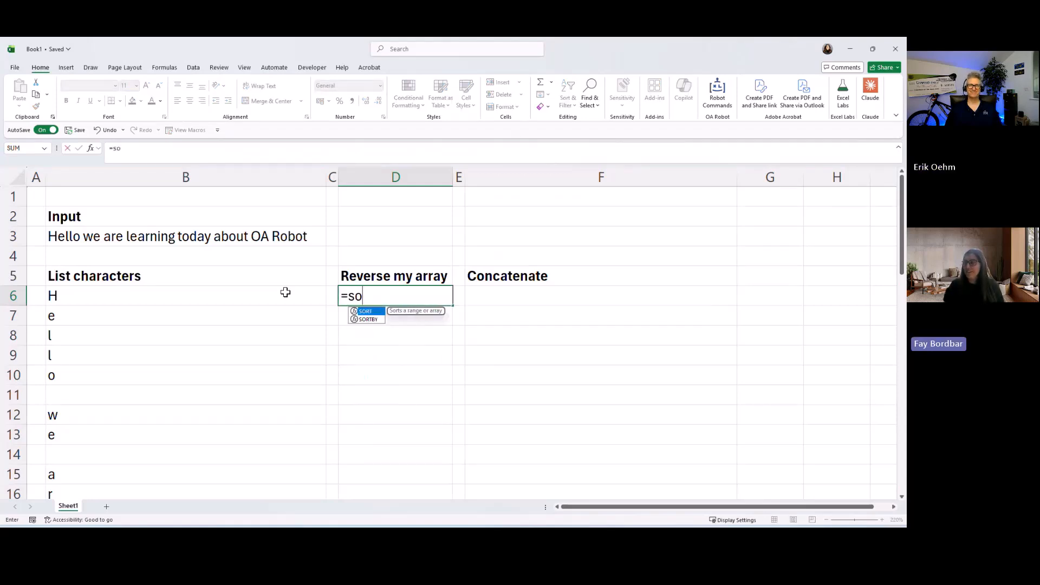
key(Tab)
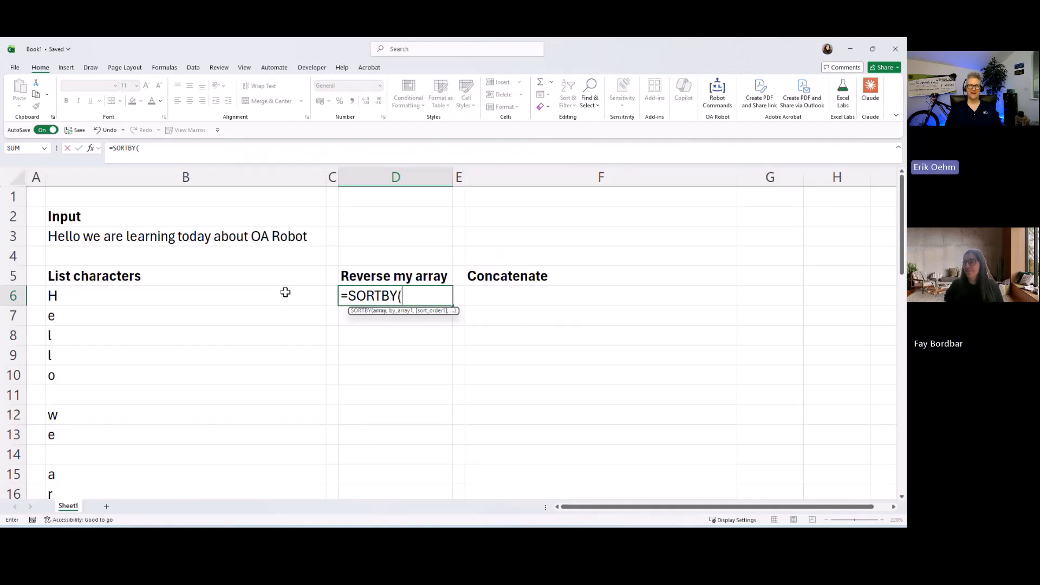
click(286, 293)
text(#)
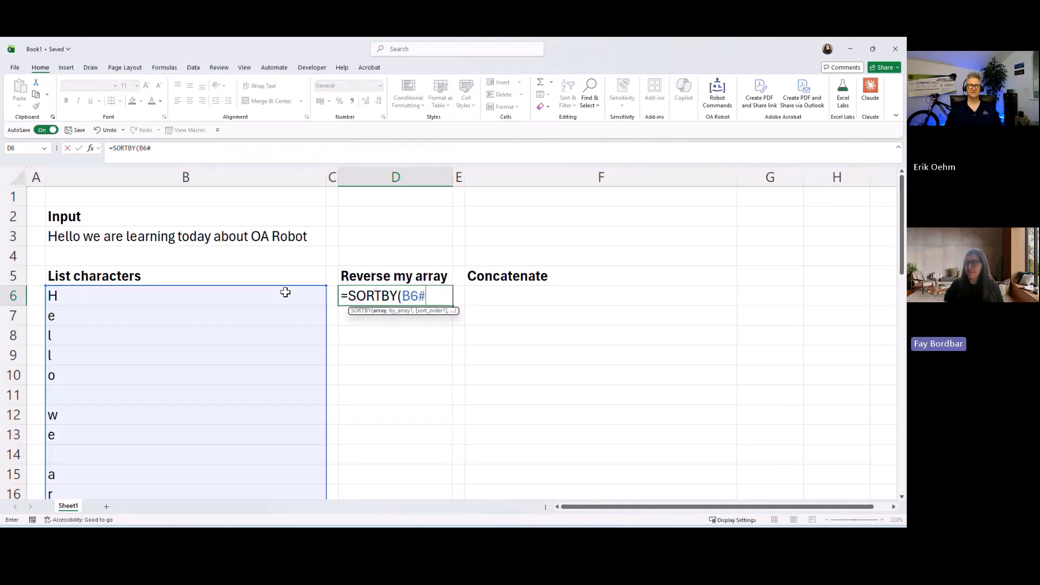
text(,)
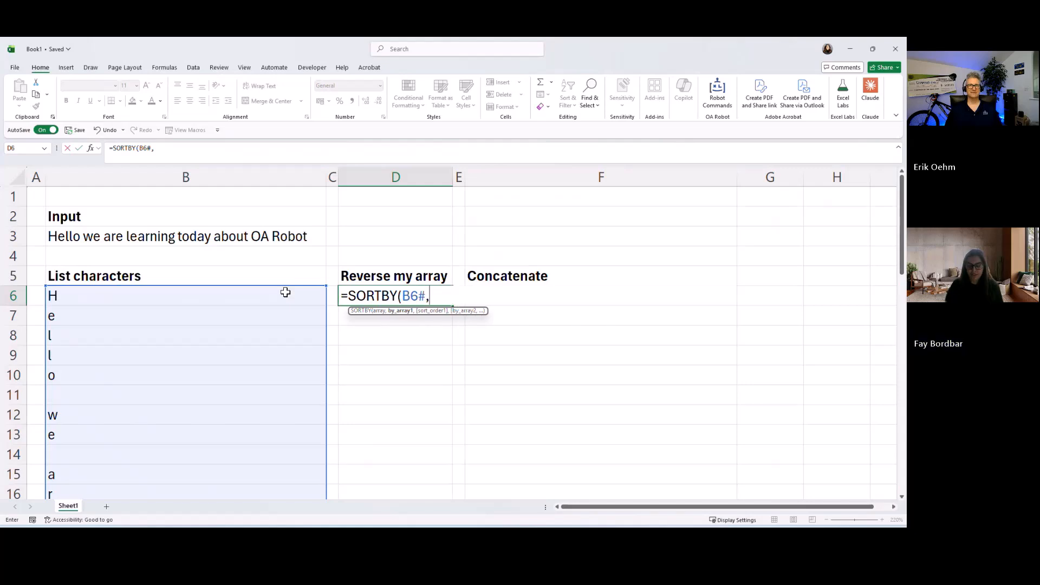
- Complete the SORTBY formula in D6 with SEQUENCE(ROWS(B6#)) as the sort-by array and -1 as the sort order
text(seque)
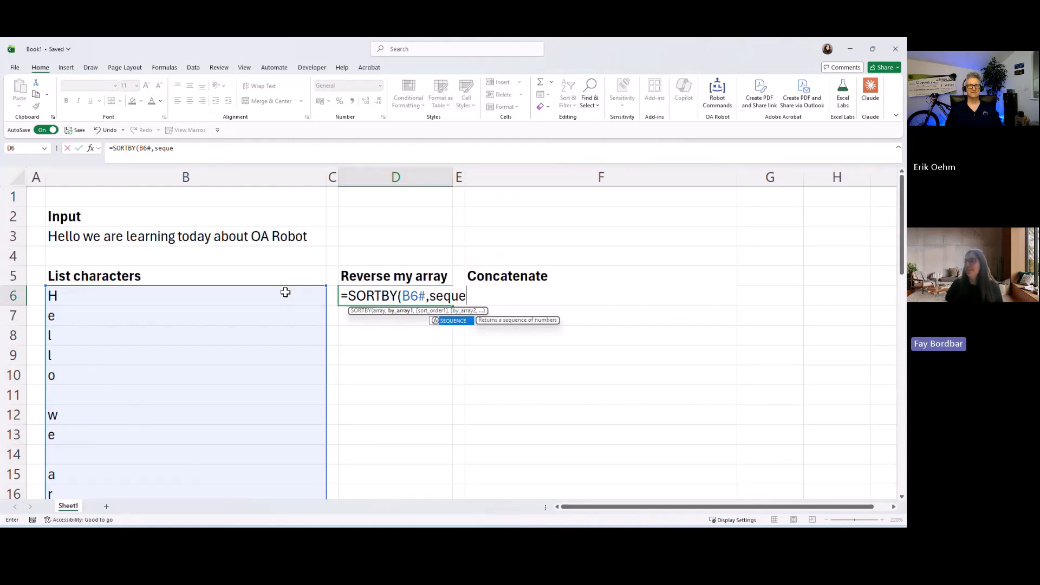
key(Tab)
text(row)
key(Tab)
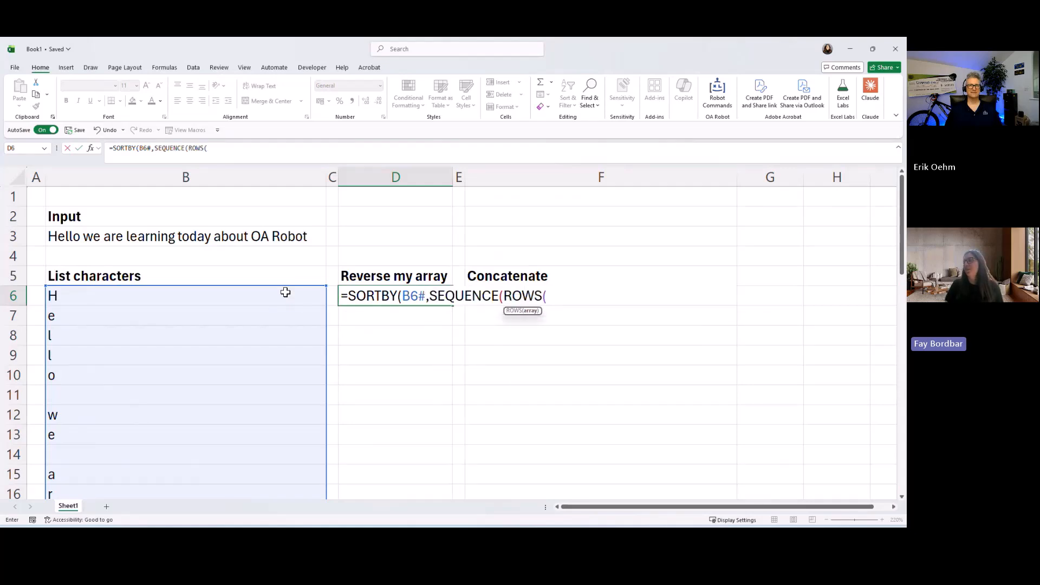
click(285, 292)
text(#))
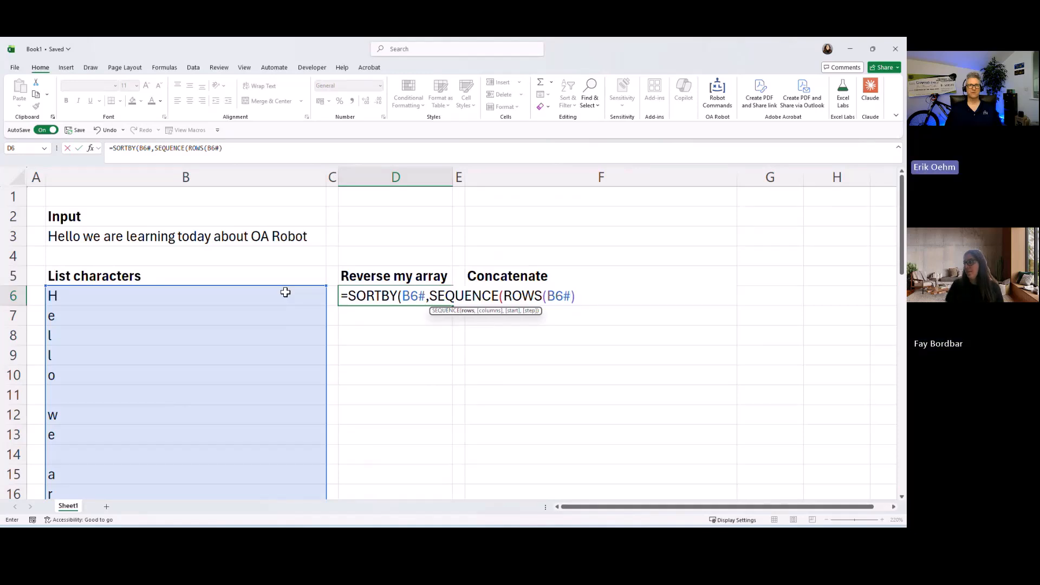
text(),)
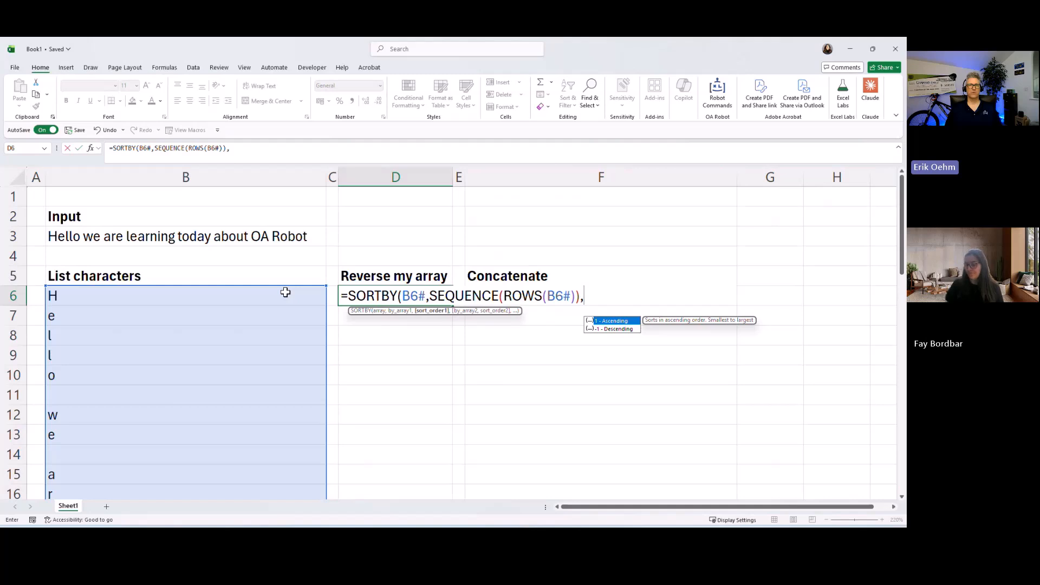
text(-1)
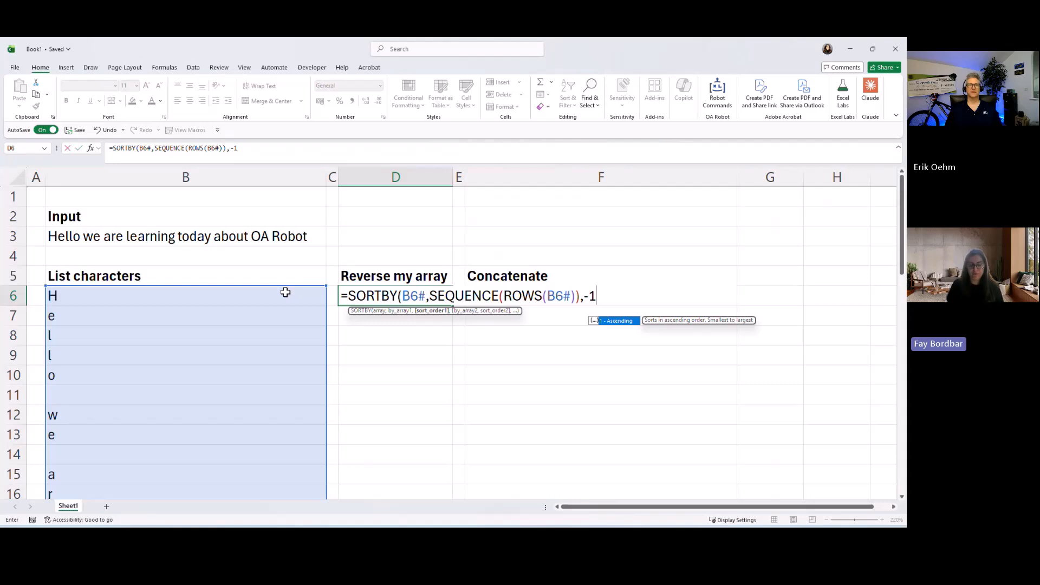
text())
key(Return)
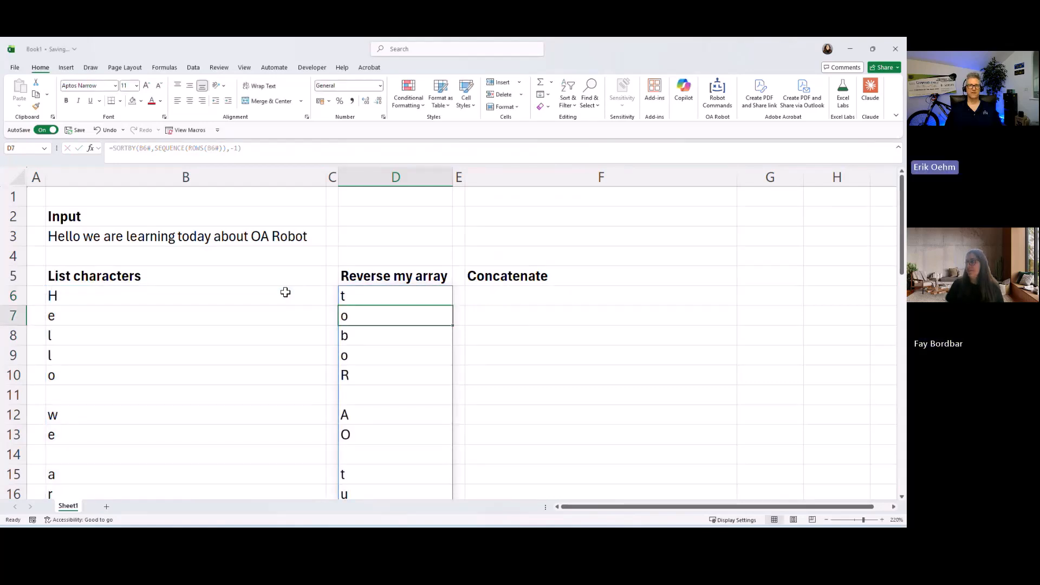
key(Up)
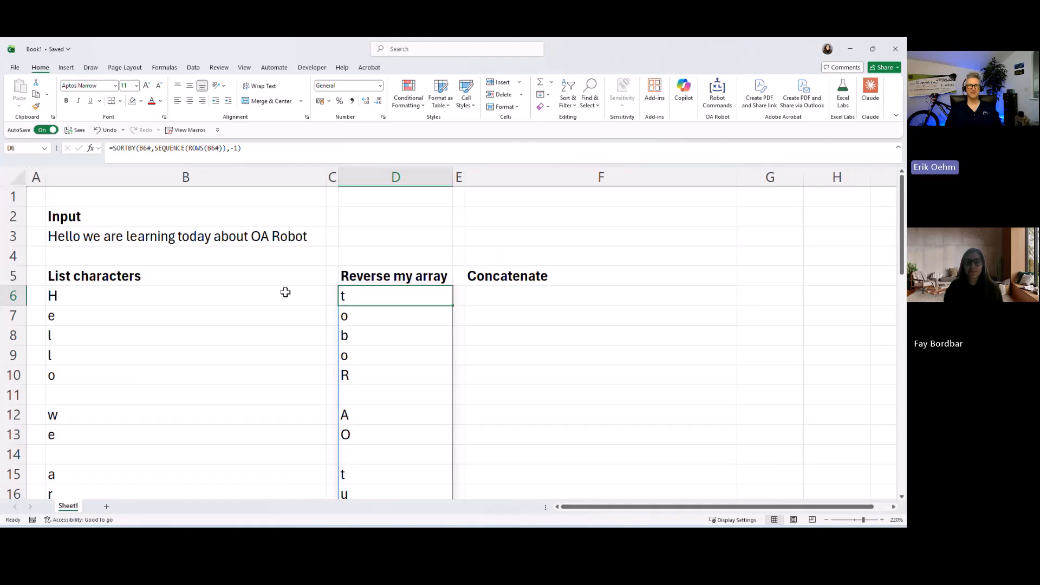
- Enter a CONCAT formula in F6 that joins the reversed characters in the spilled range D6#
key(Right)
key(Right)
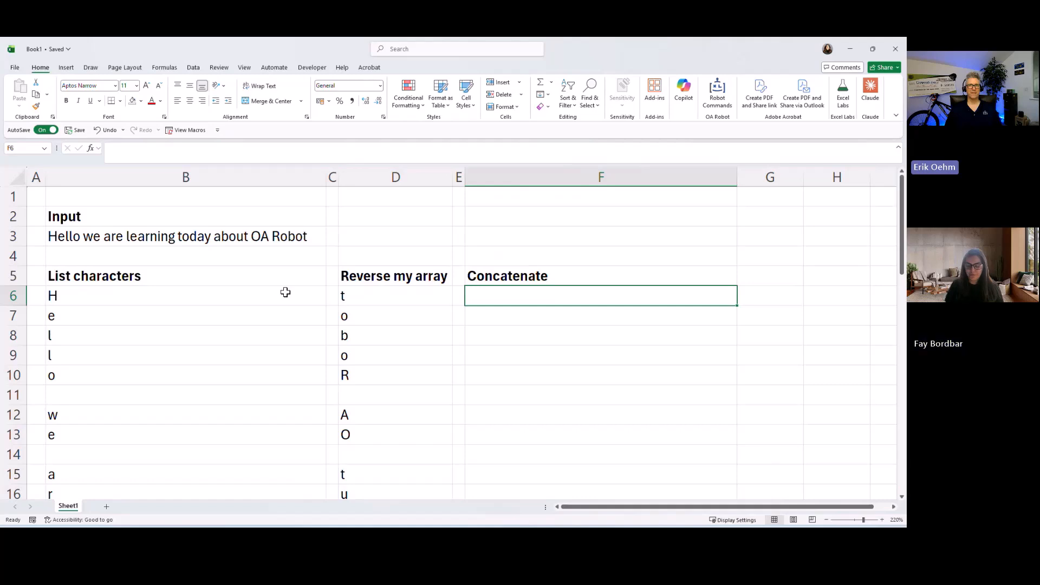
text(=conc)
key(Tab)
text(D6#)
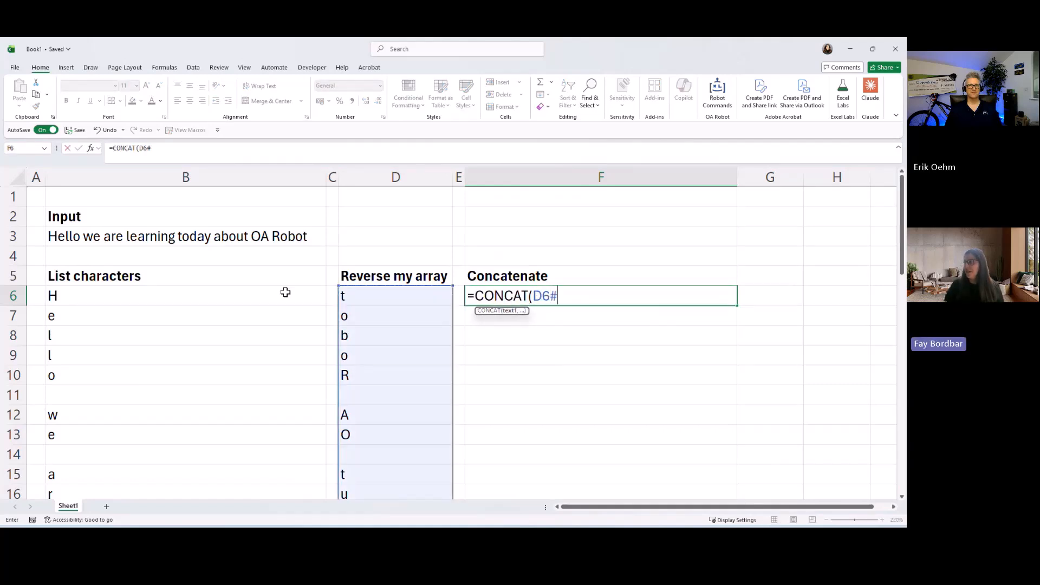
key(Return)
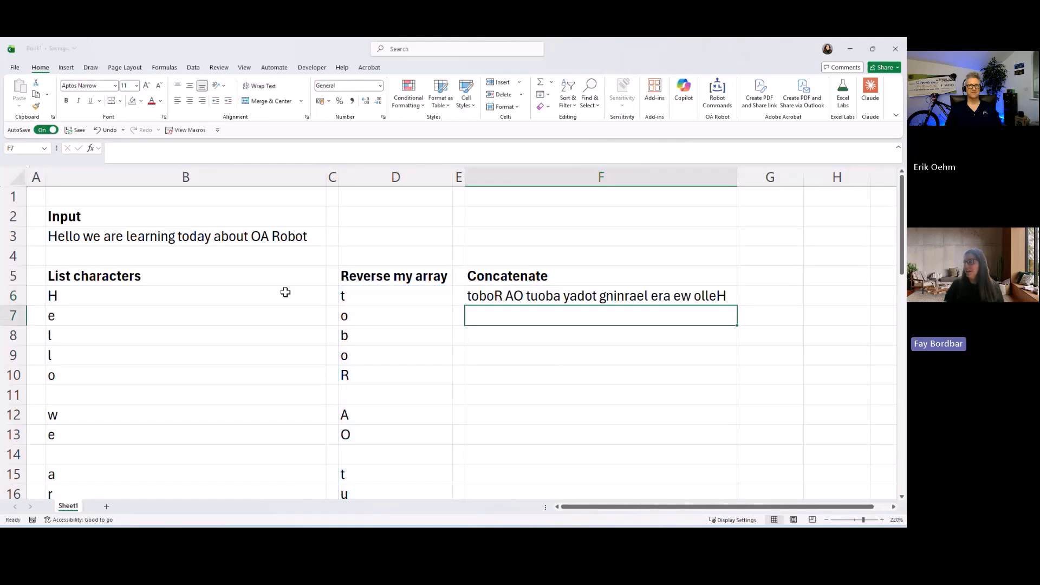
key(Up)
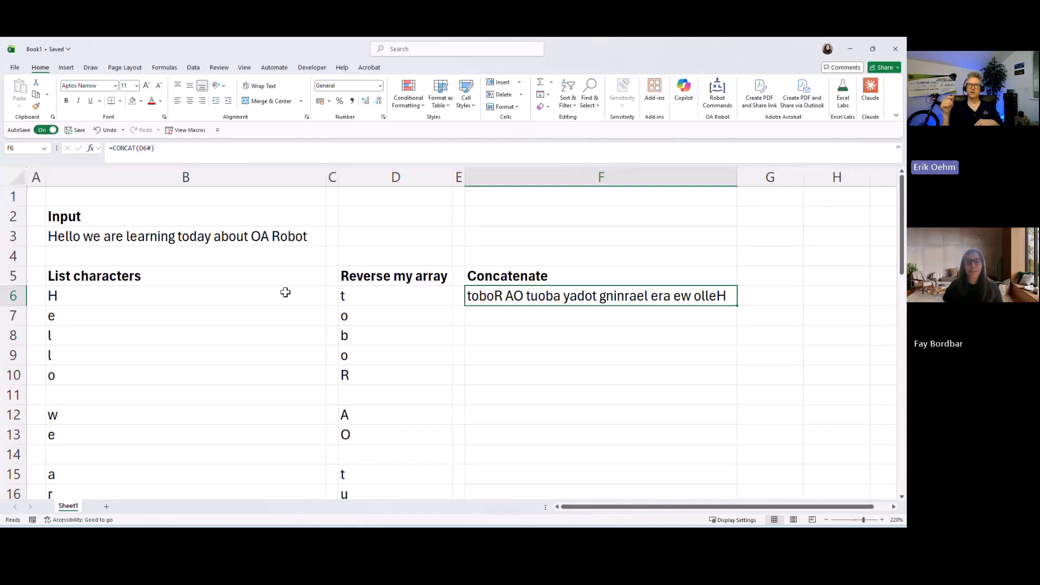
- Review the List characters, Reverse my array and Concatenate headings above the formula steps in row 5
key(Up)
key(Left)
key(Left)
key(Left)
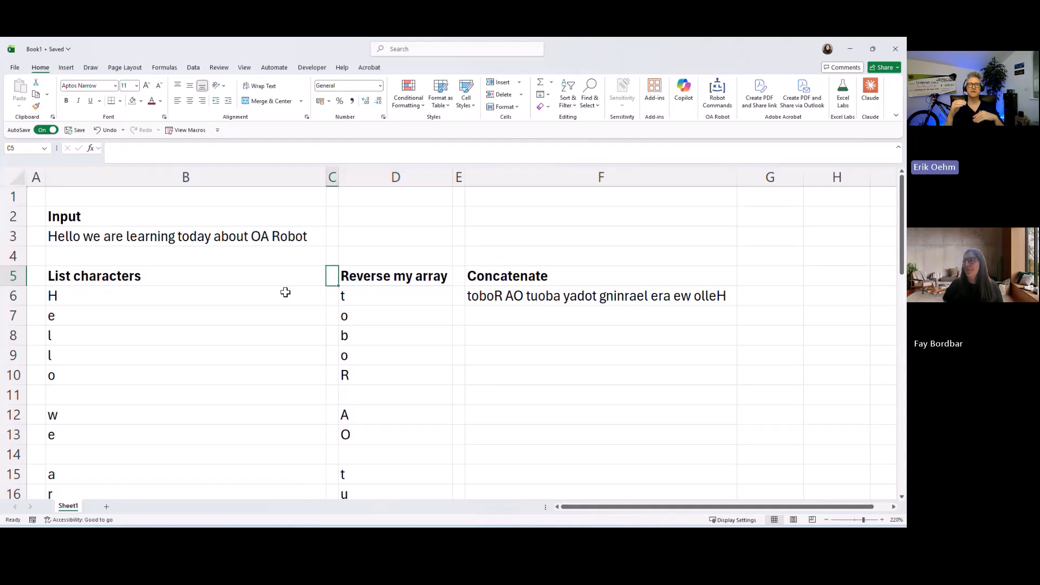
key(Right)
key(Right)
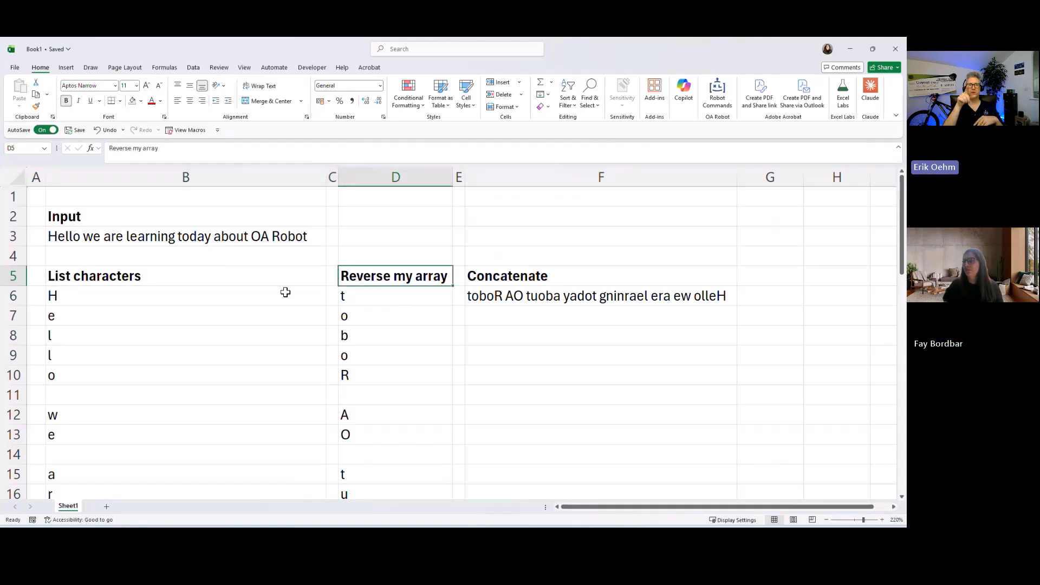
key(Left)
key(Left)
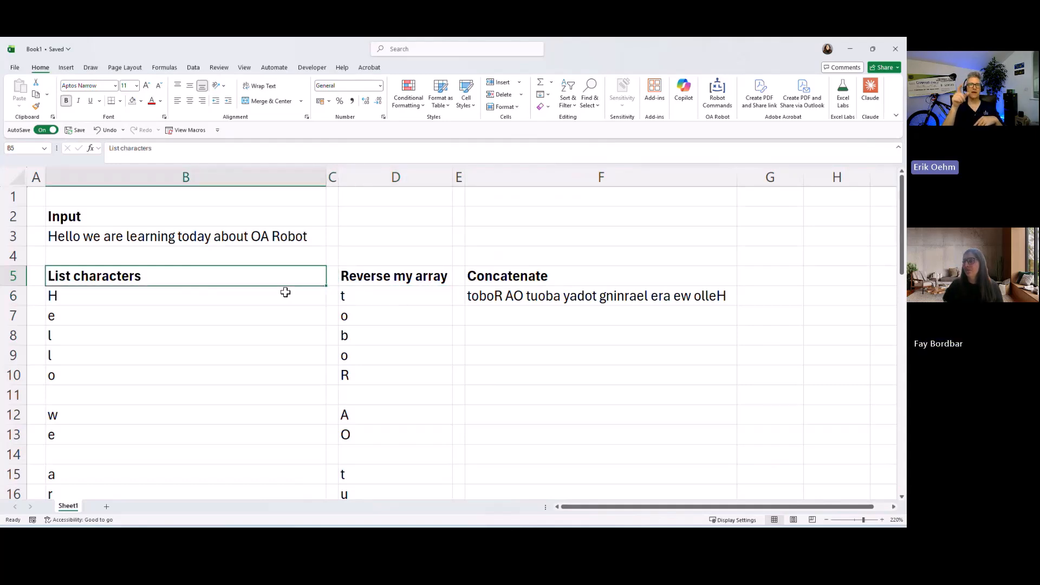
key(Right)
key(Right)
key(Right)
key(Right)
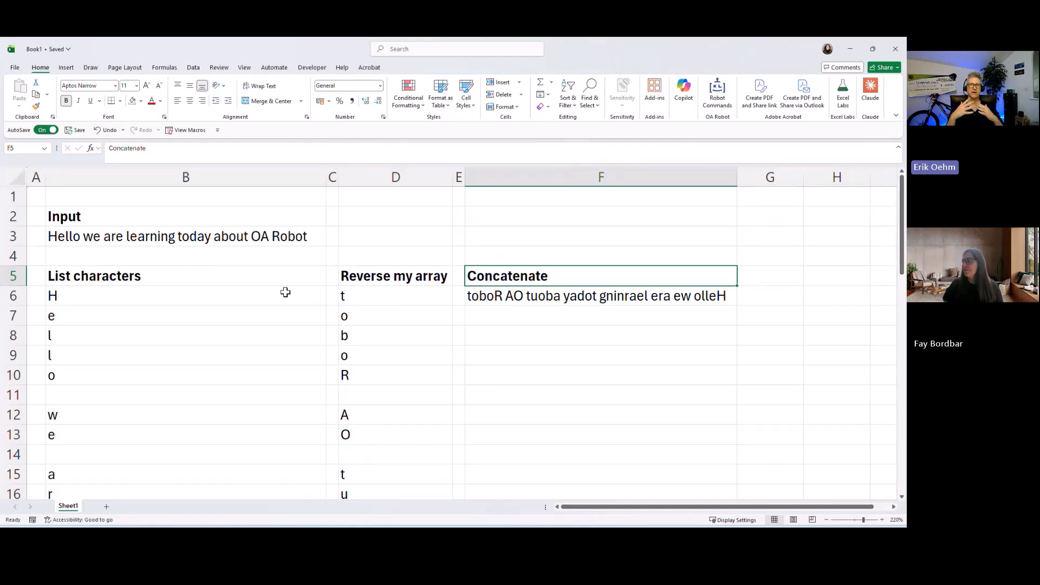
- Run OA Robot's Generate Lambda Statement command on F6 and accept the setup with input B3 as parameter and the three calculation steps
key(Down)
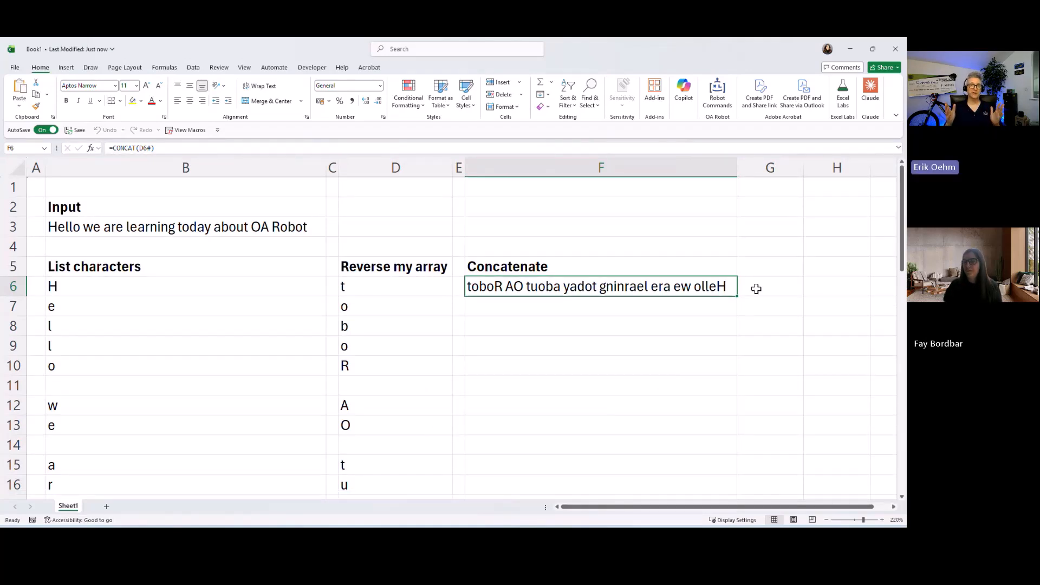
key(ctrl+shift+r)
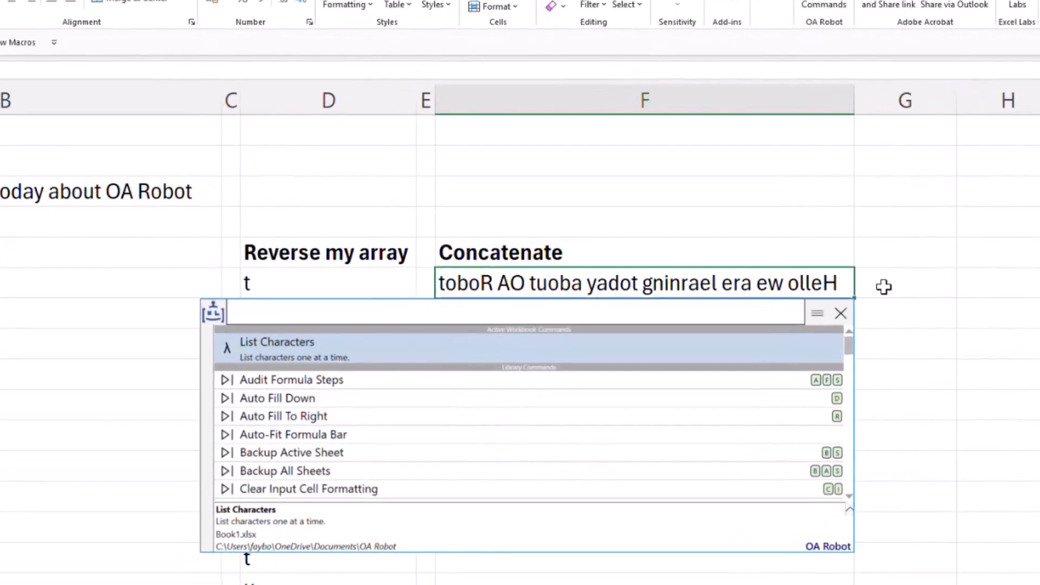
text(gl)
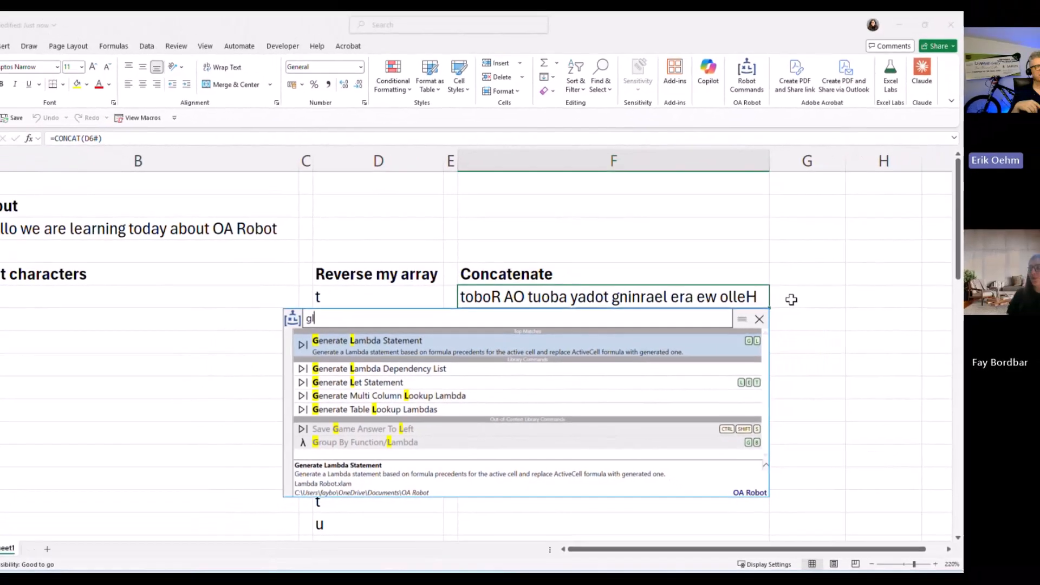
key(Return)
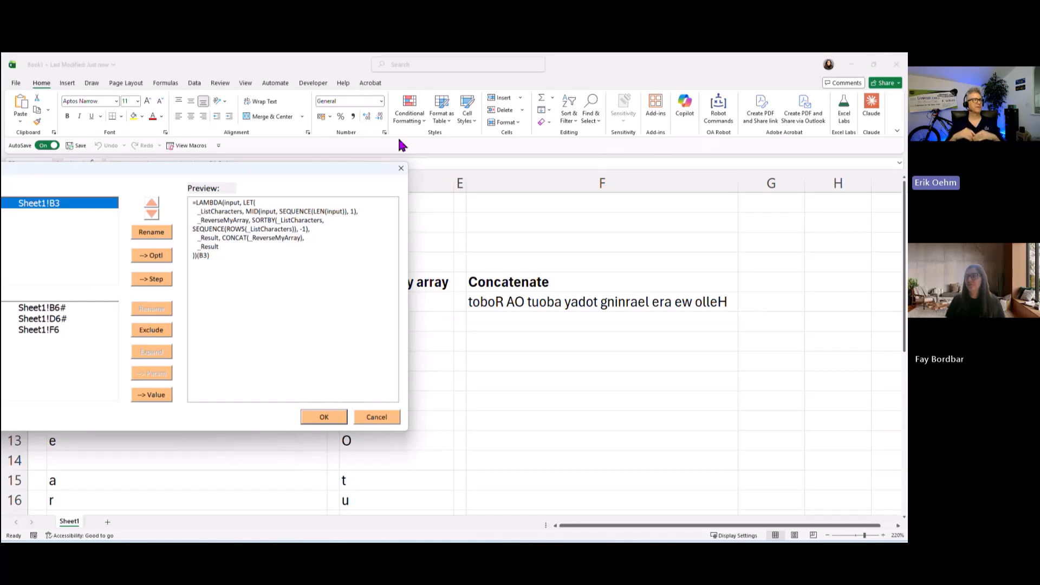
drag(338, 173, 625, 190)
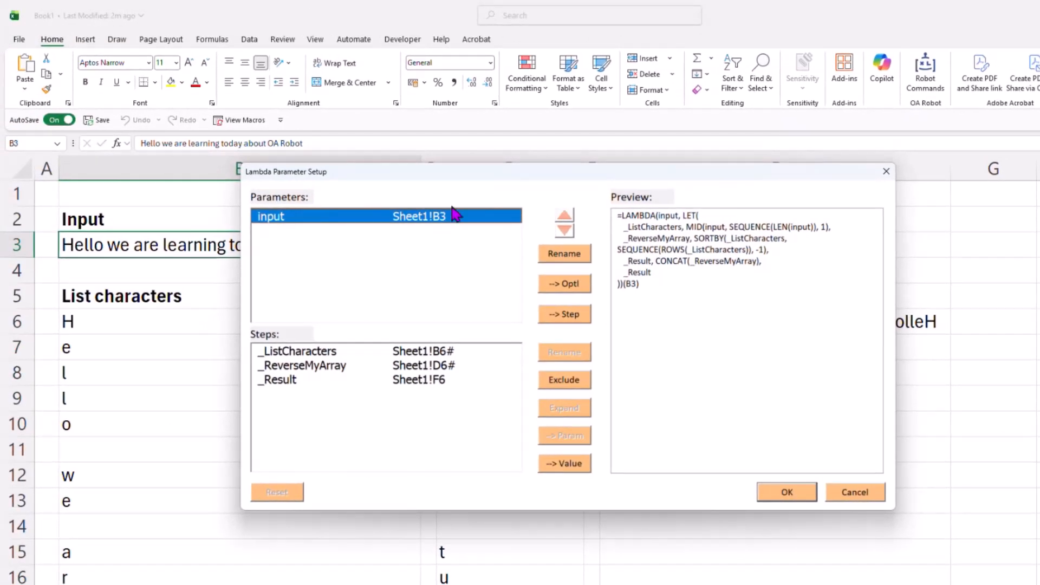
drag(470, 171, 667, 166)
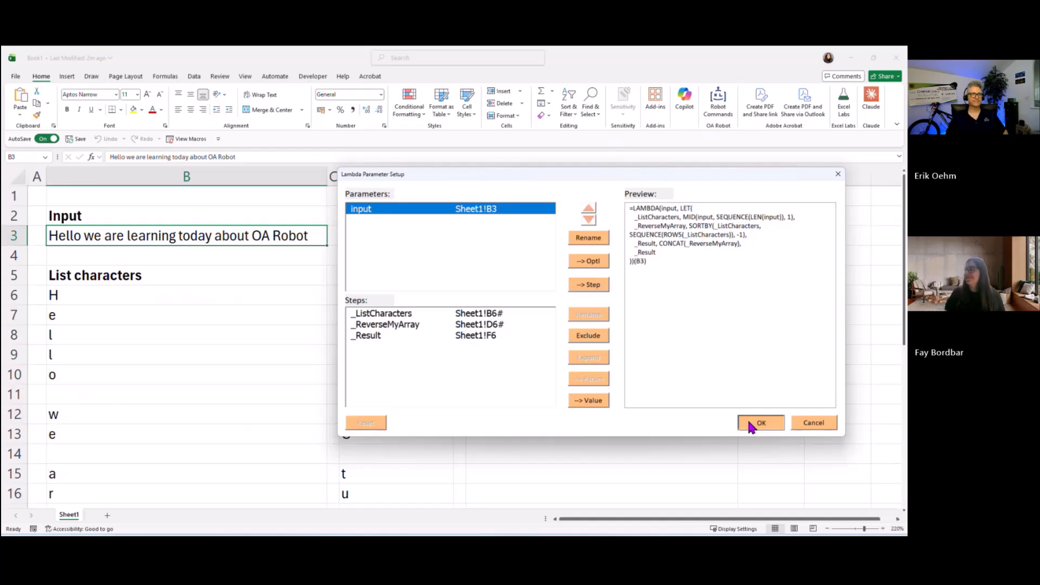
click(760, 423)
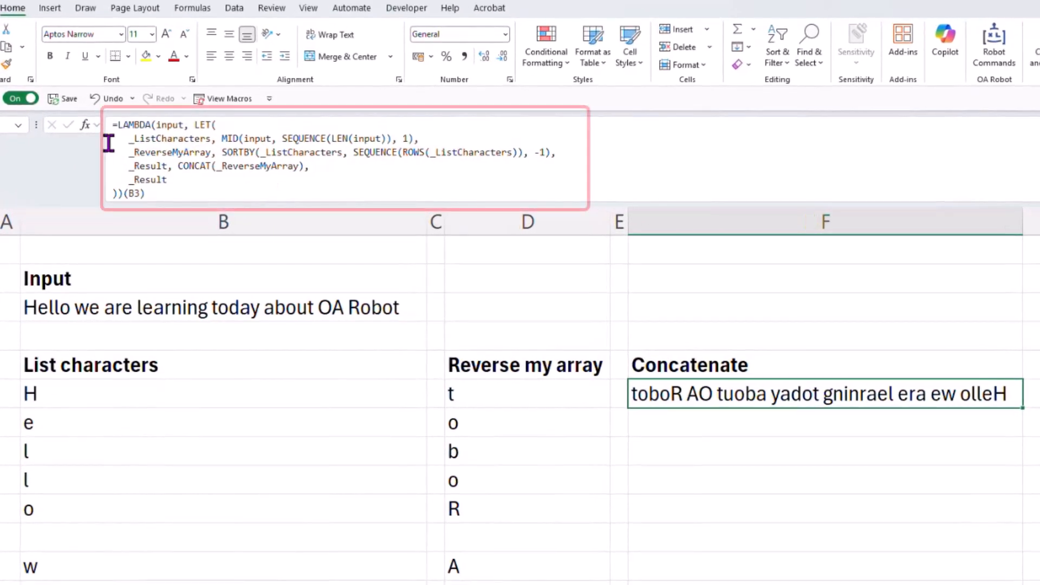
- Examine the generated LAMBDA formula of F6 from its first line to the closing (B3) argument
drag(113, 124, 184, 192)
click(207, 198)
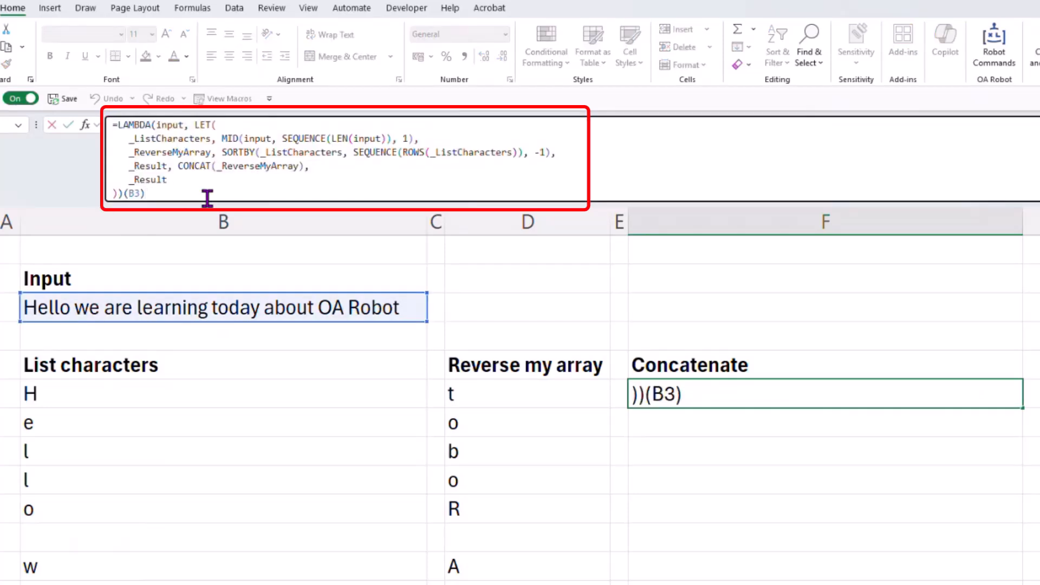
key(Return)
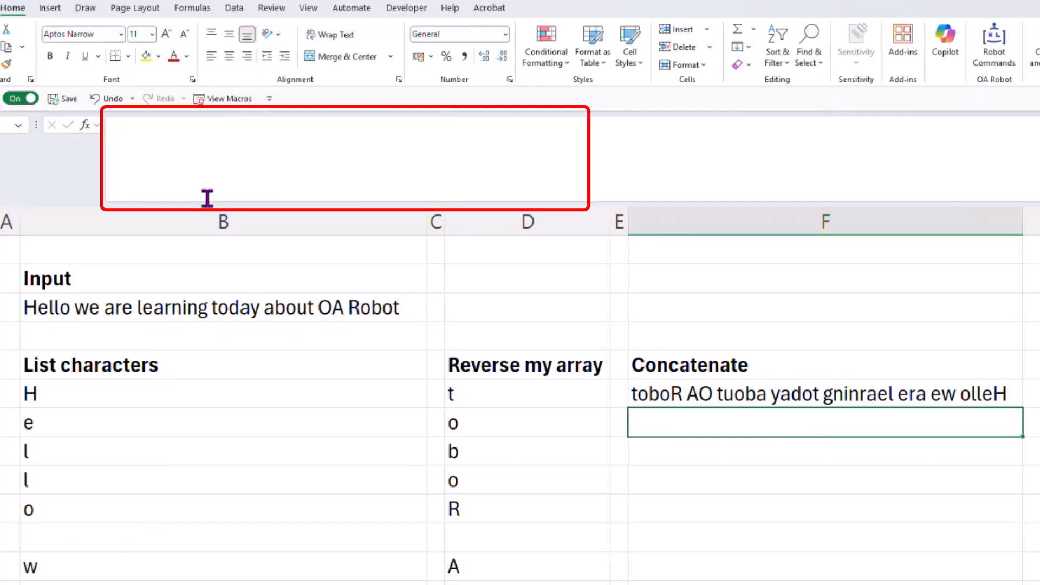
key(Up)
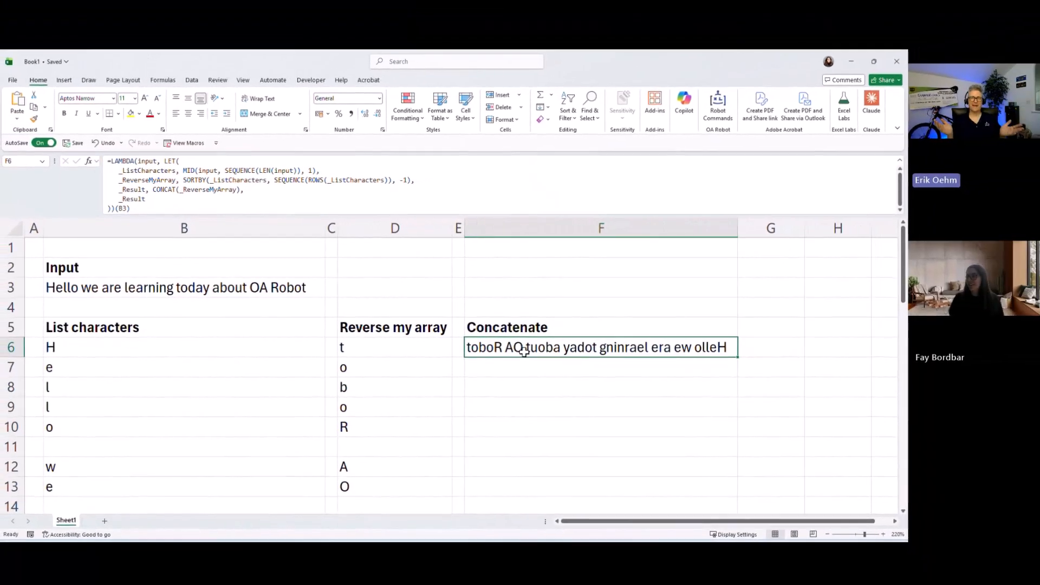
- Open the LAMBDA formula in F6 for in-cell editing with the cursor at the end, after (B3)
double_click(524, 352)
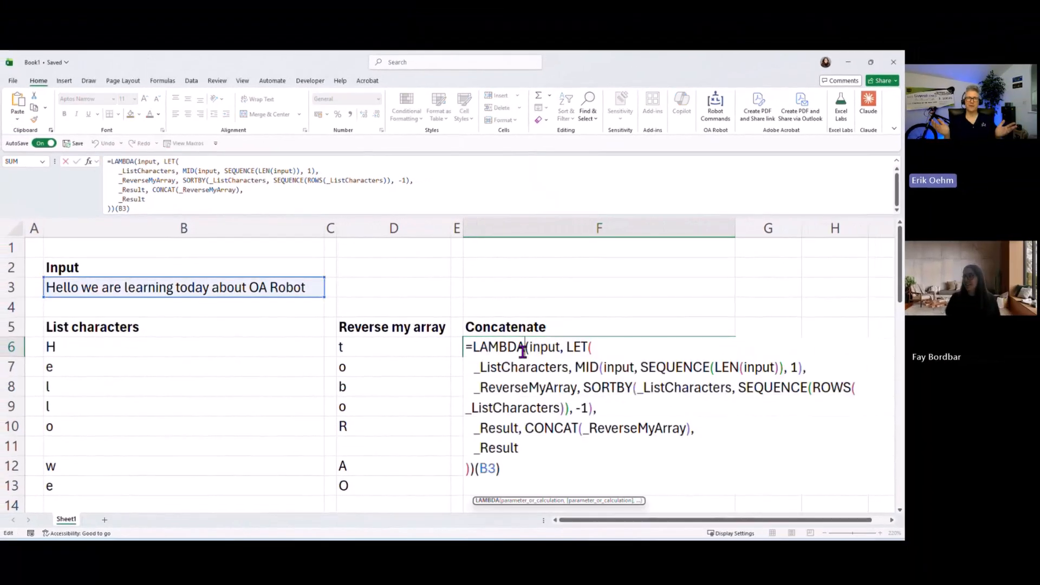
click(659, 450)
click(656, 470)
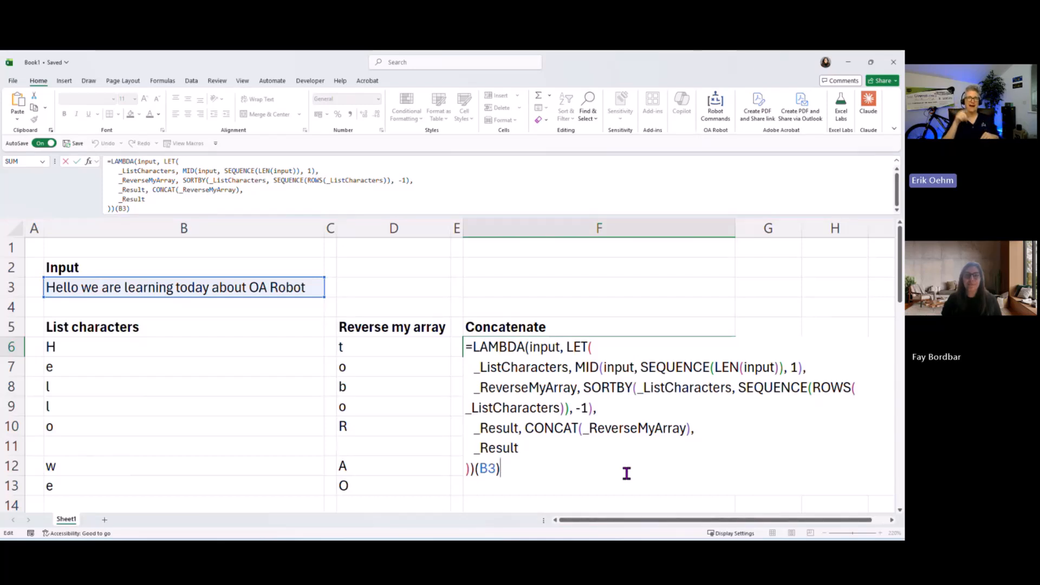
- Highlight the LAMBDA definition in F6 without its (B3) argument, then leave the formula without changing it
drag(609, 474, 465, 352)
click(483, 450)
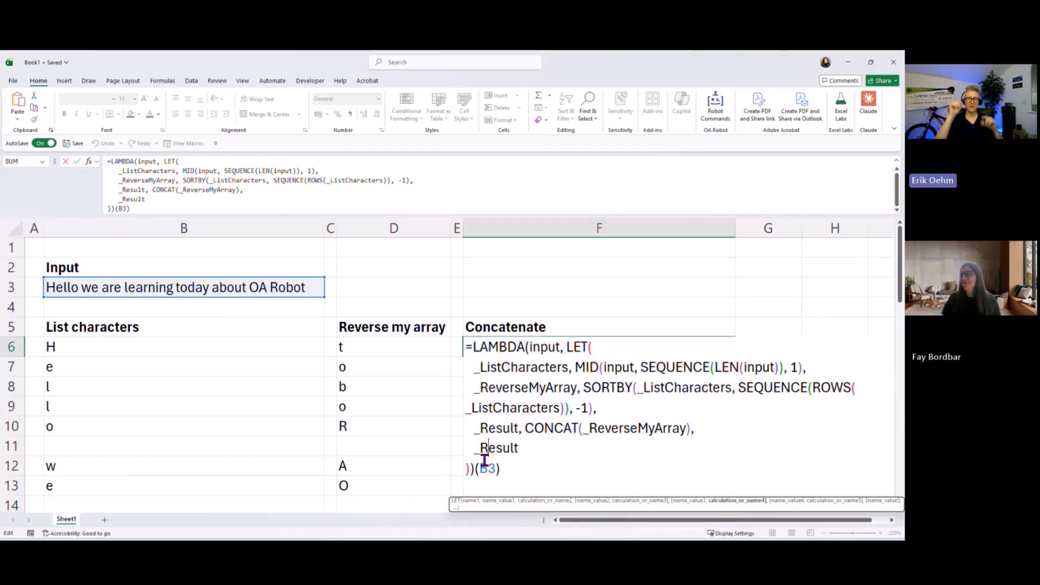
drag(475, 469, 465, 344)
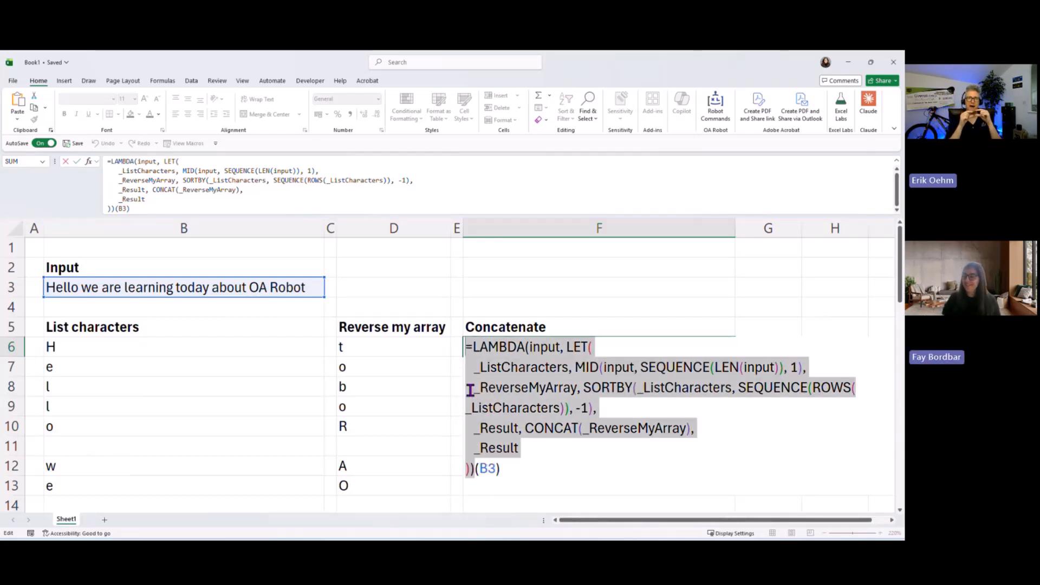
key(Escape)
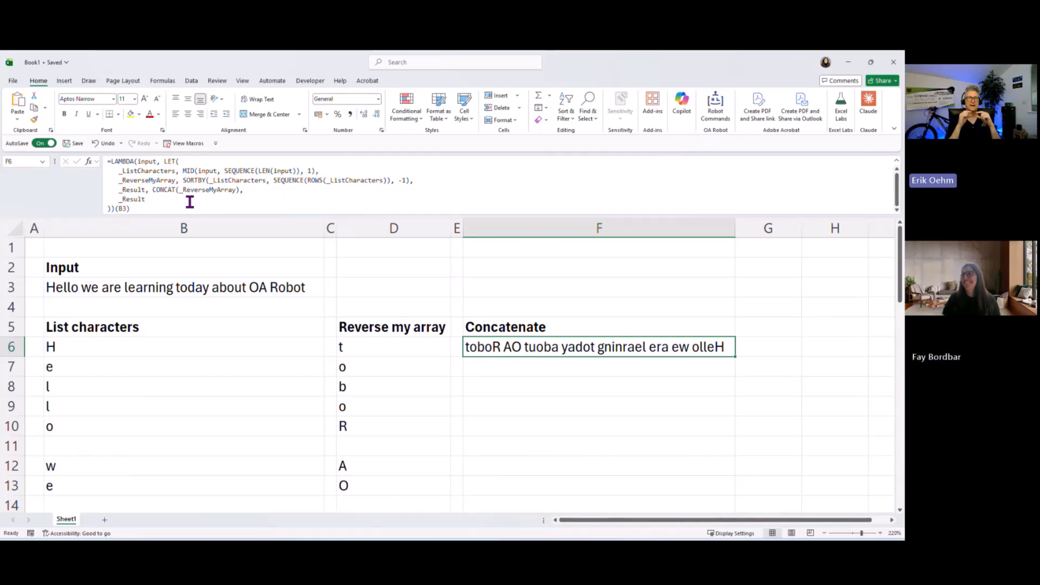
click(164, 80)
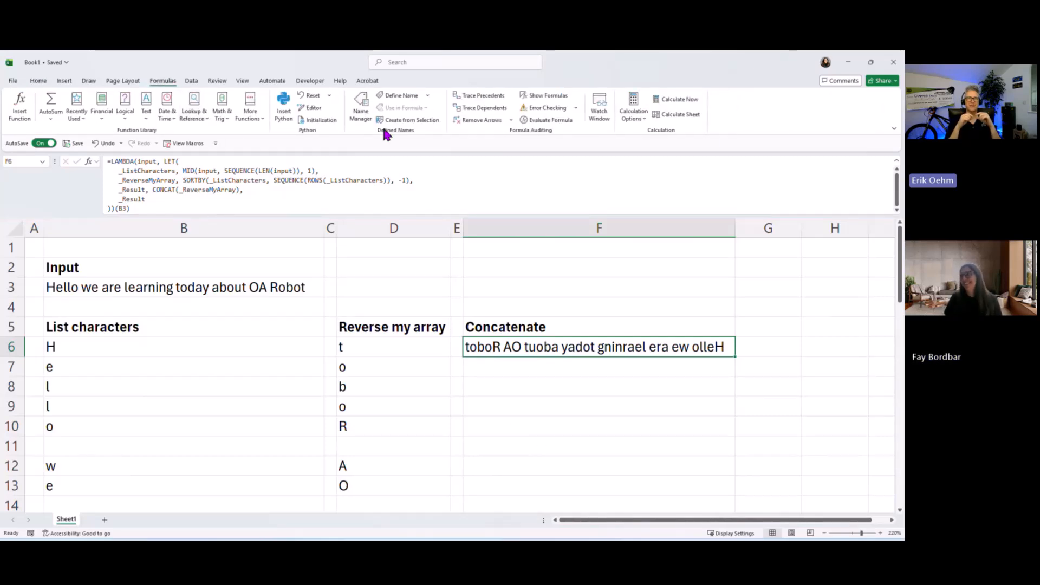
click(362, 114)
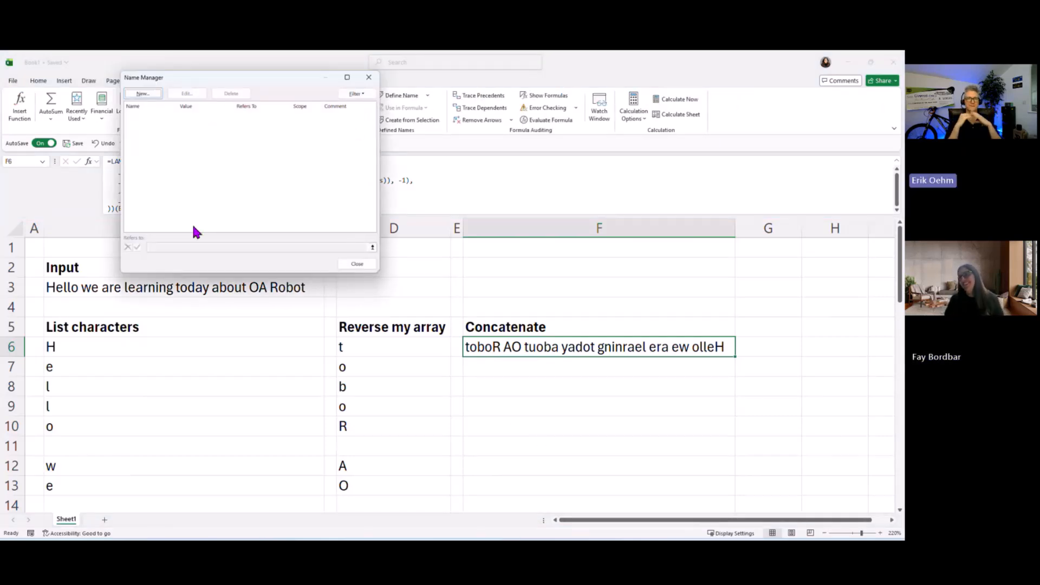
click(143, 93)
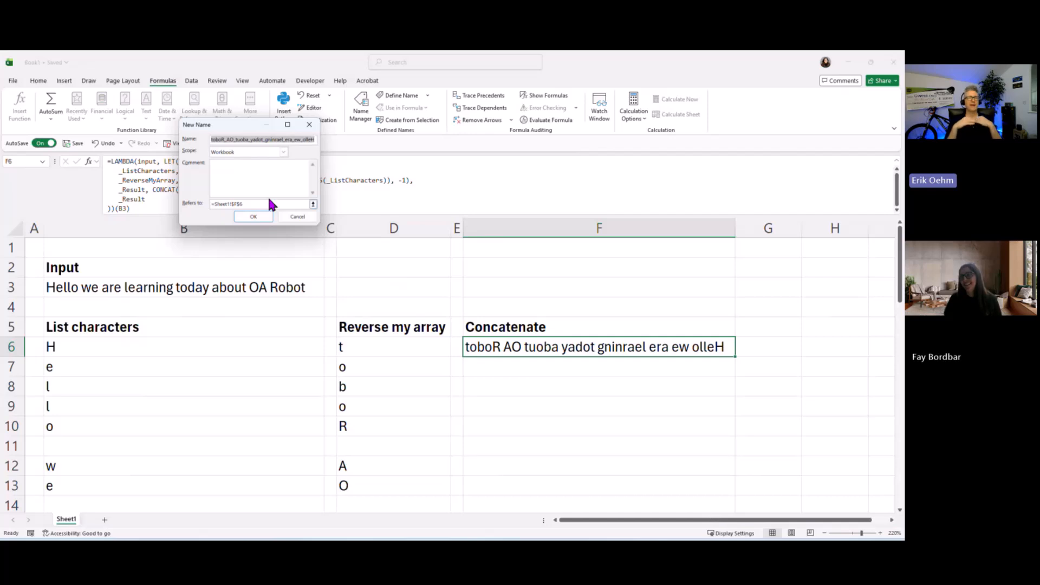
drag(236, 123, 468, 228)
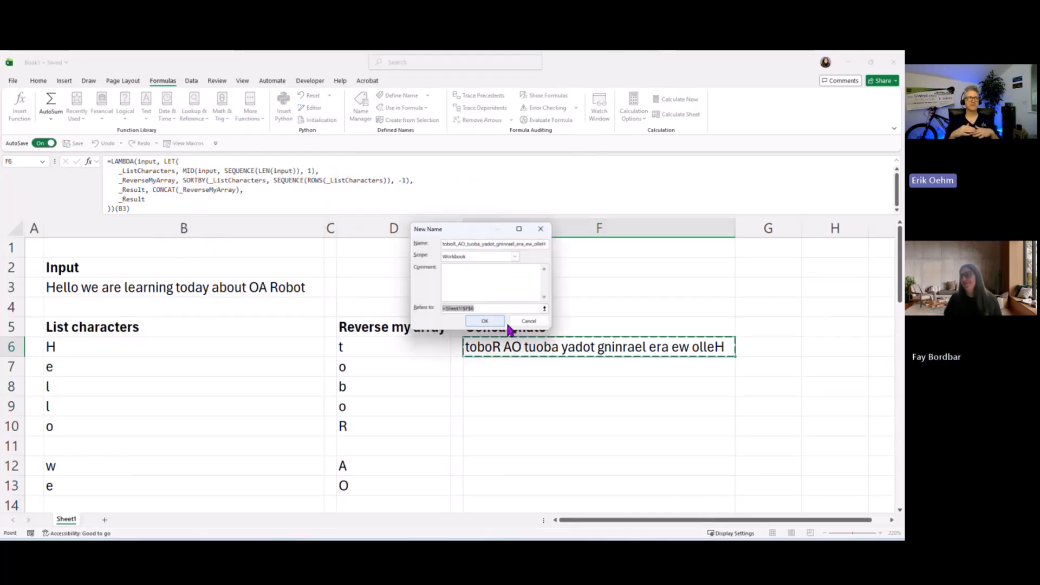
click(529, 321)
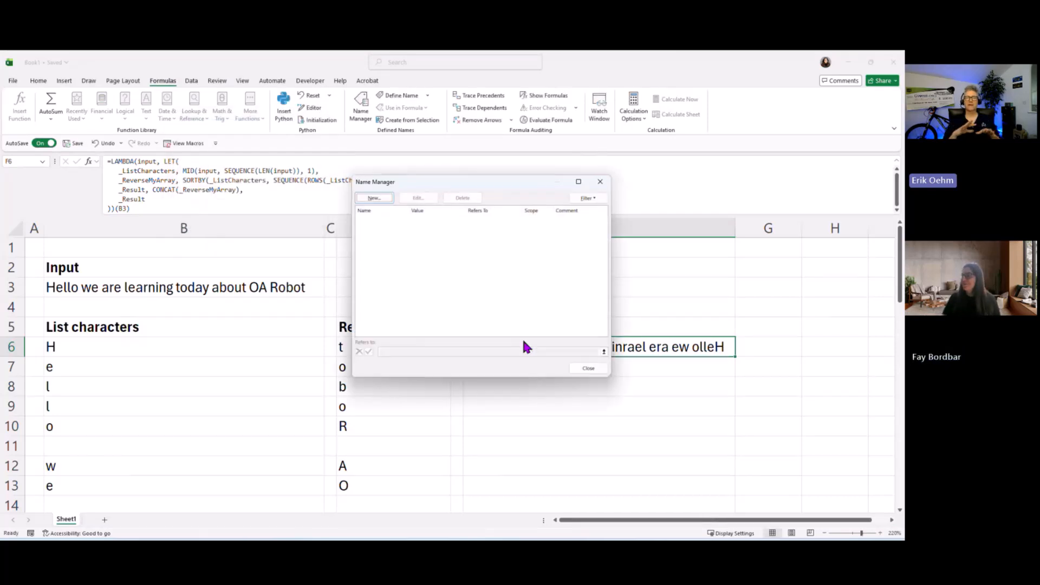
click(593, 367)
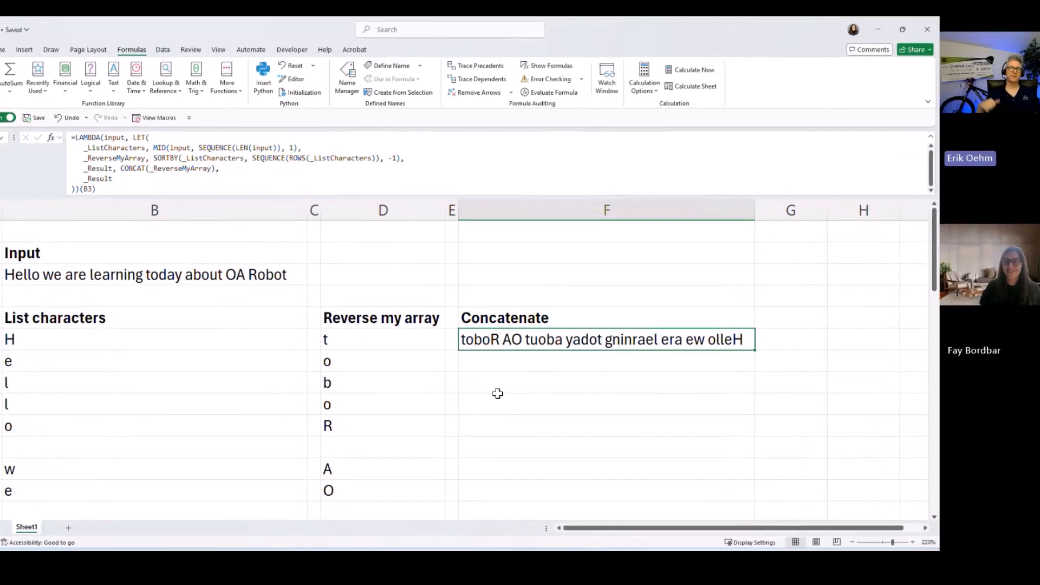
- Run OA Robot's Save Lambda command on F6 and move its dialog clear of the calculation steps
key(ctrl+shift+r)
text(sl)
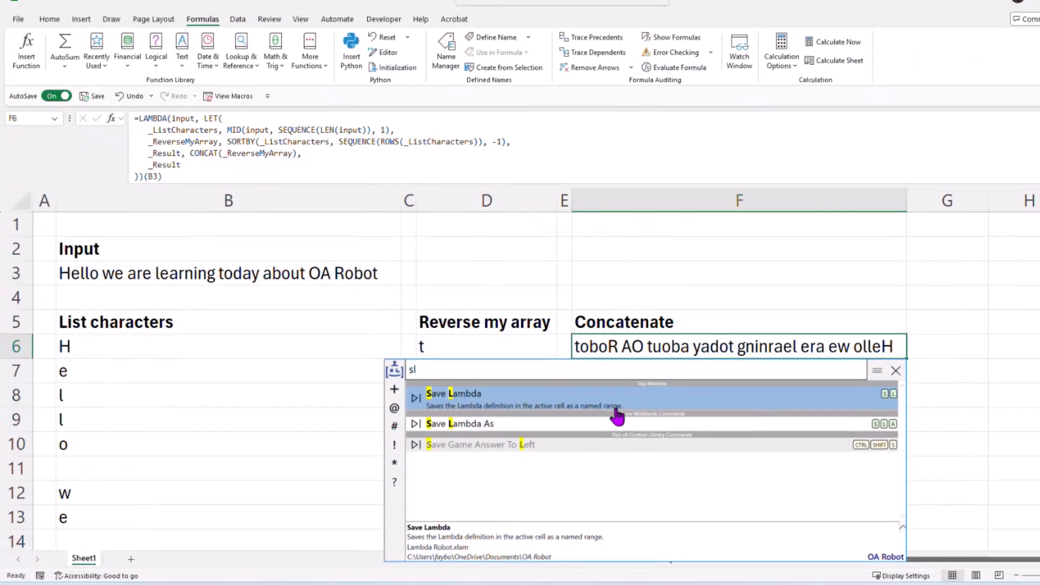
click(494, 384)
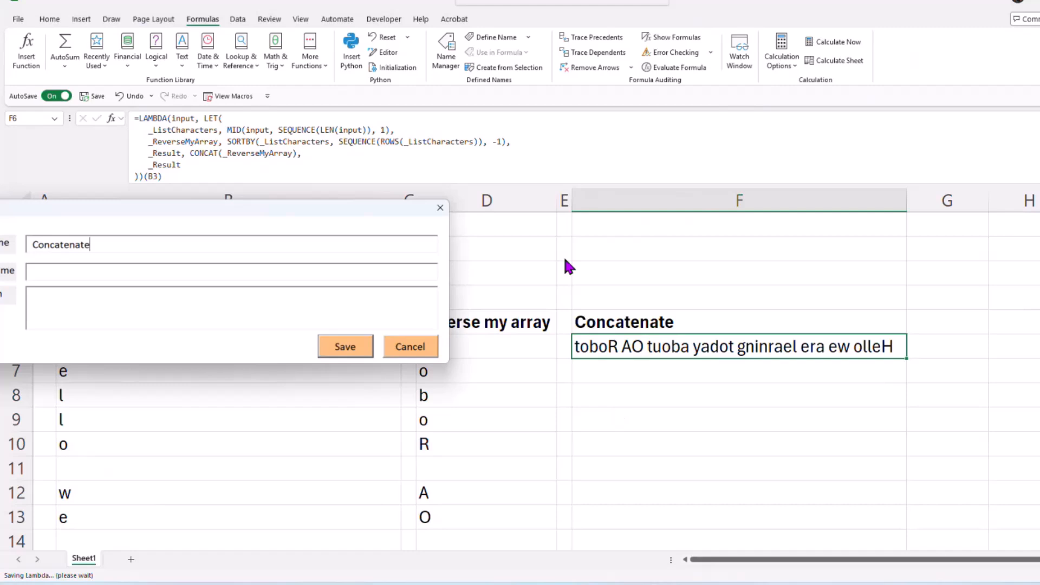
drag(331, 217, 870, 96)
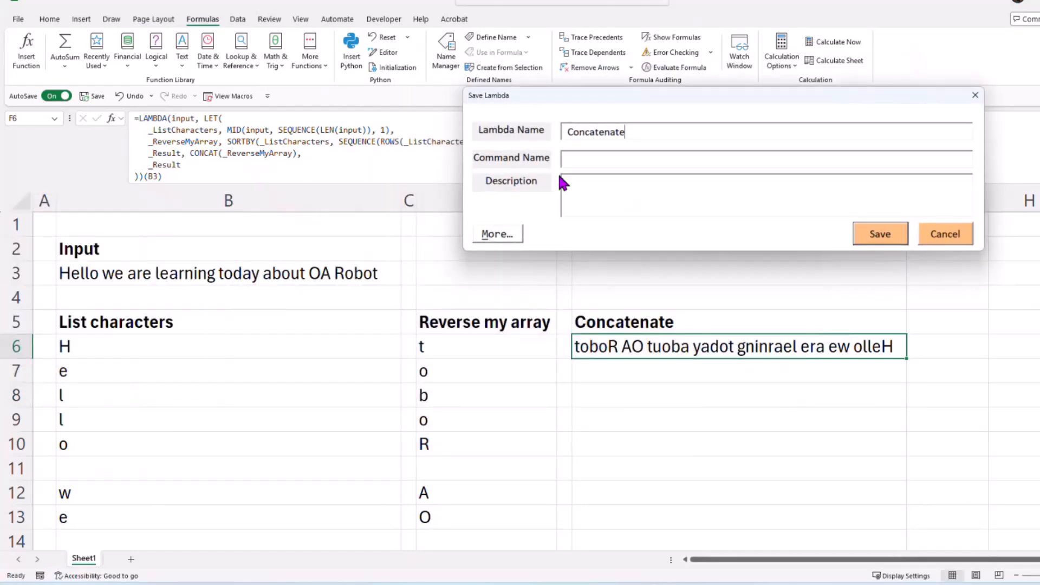
- Replace the suggested Lambda Name with ReverseCharacters
double_click(600, 136)
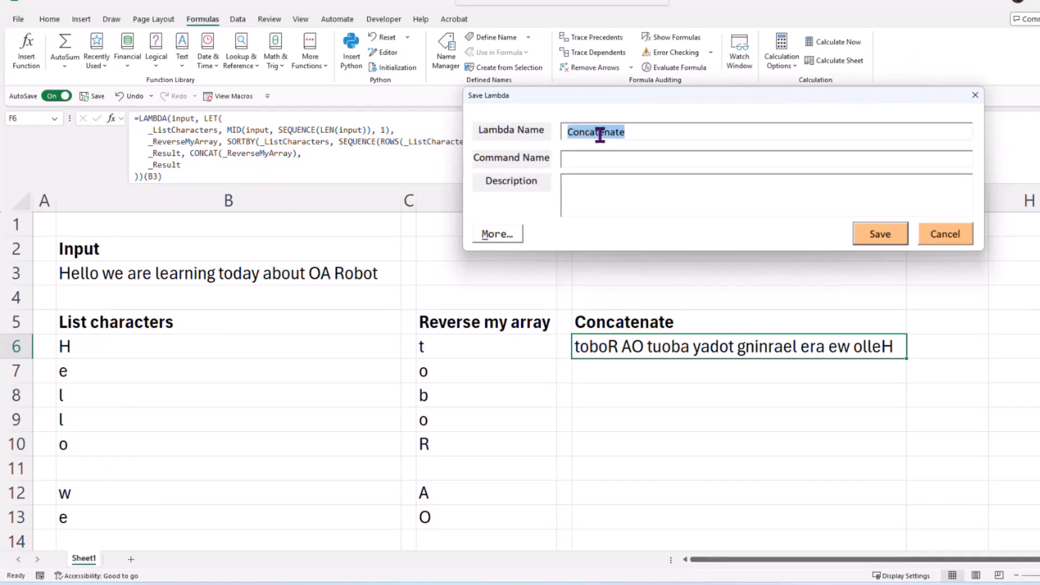
text(Reverse)
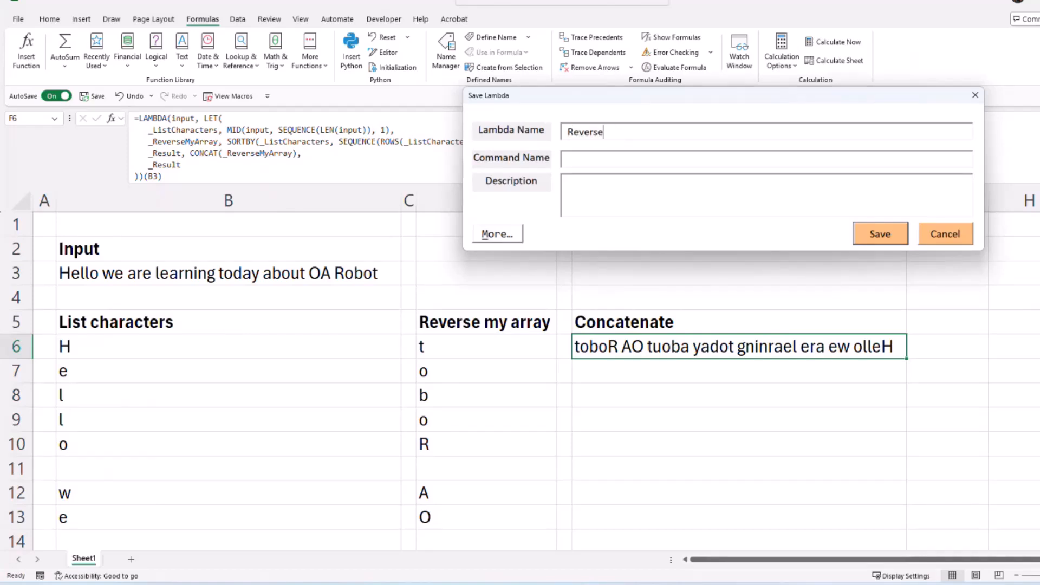
text( characters)
click(610, 135)
key(BackSpace)
key(BackSpace)
text(C)
- Enter Reverse Characters as the Command Name of the lambda
text(Re)
text(verse)
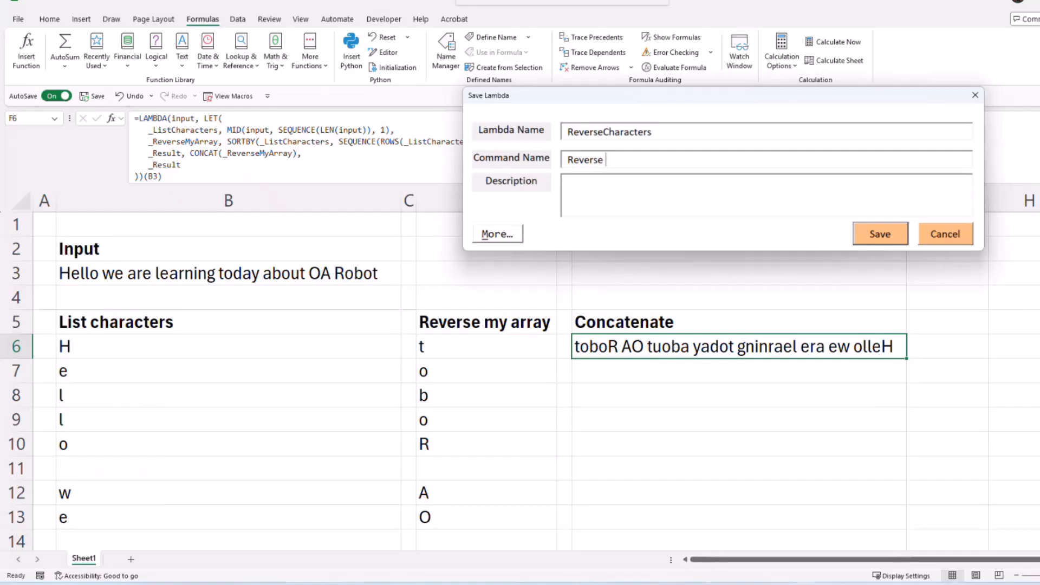
text(Charat)
key(BackSpace)
text(cters)
key(Left)
key(Left)
key(Left)
key(Left)
key(Left)
key(Left)
key(Left)
- Describe the lambda as "Reverses characters in an array" and save it
text(Reverses char)
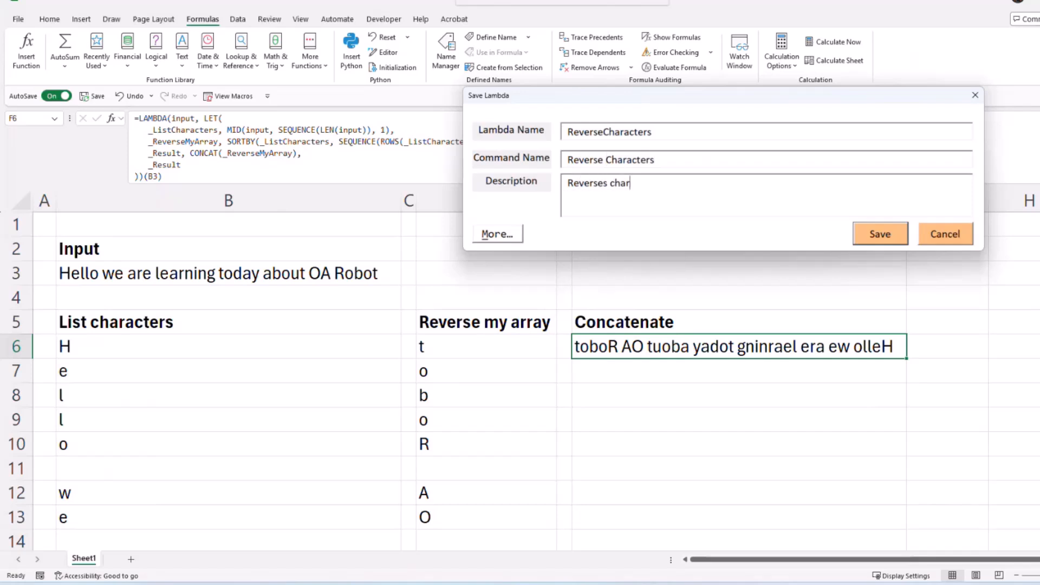
text(acters in a string)
double_click(691, 183)
key(BackSpace)
key(BackSpace)
text(n )
text(arrau)
key(BackSpace)
text(y)
click(877, 240)
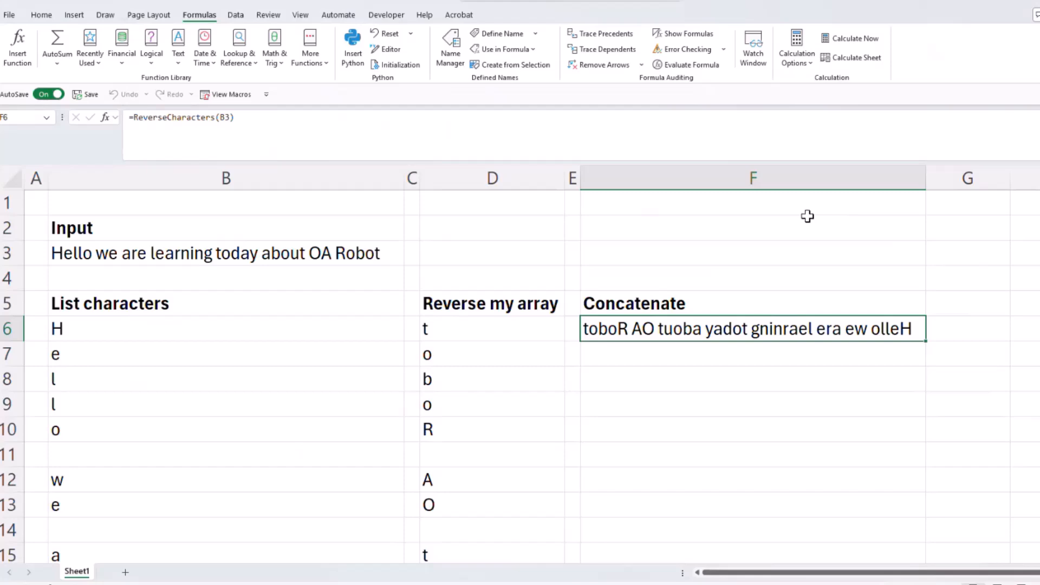
- Examine the ReverseCharacters function name and its B3 argument in the formula of F6
drag(135, 117, 217, 117)
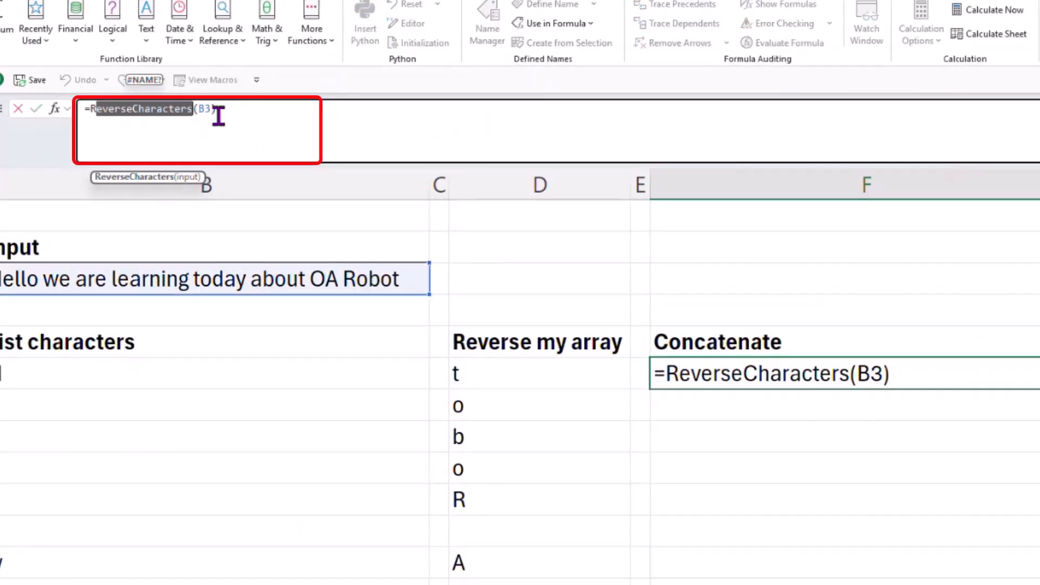
click(243, 111)
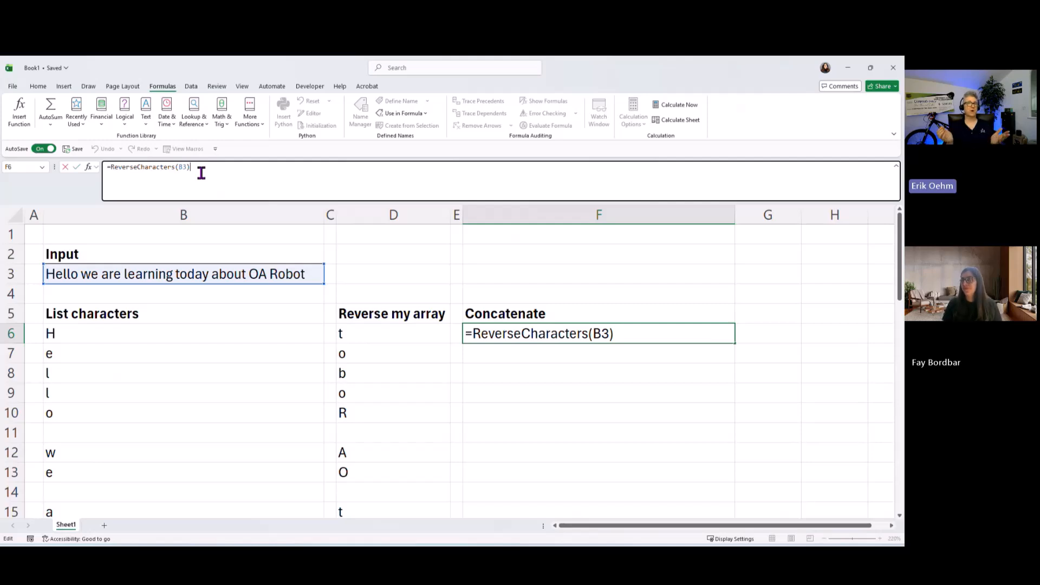
key(Return)
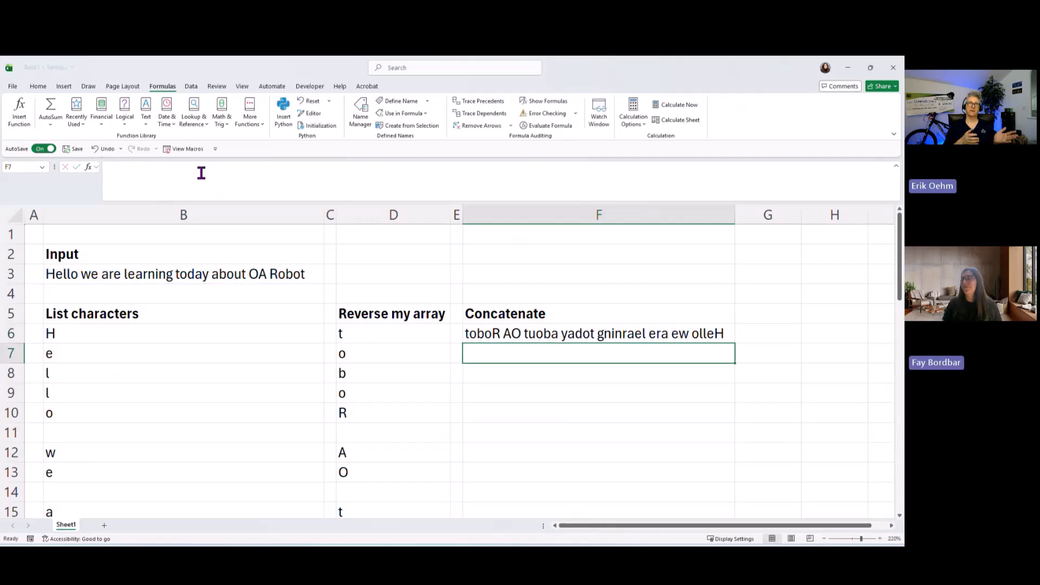
key(Up)
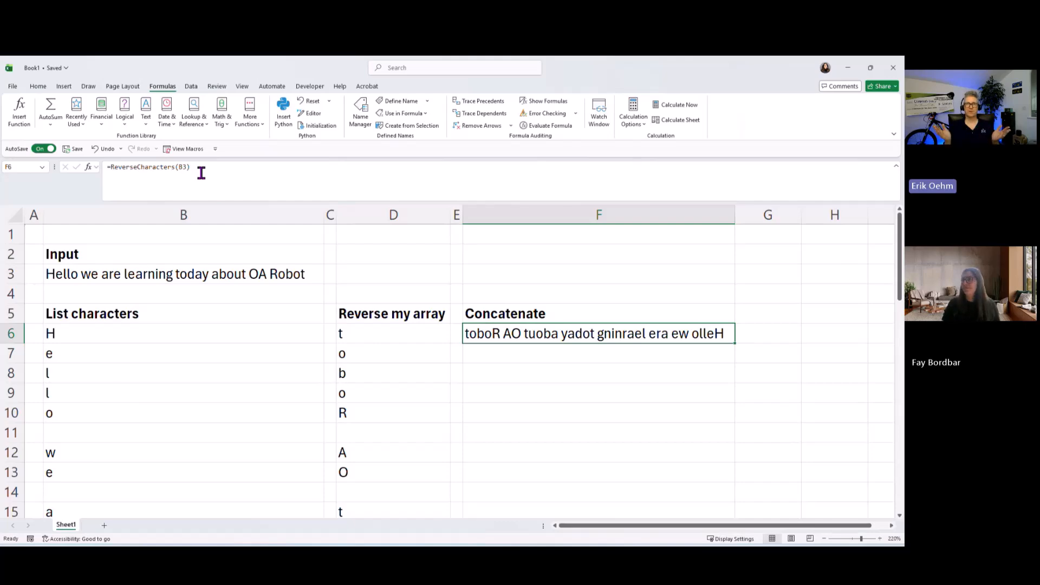
- Run OA Robot's Edit Lambda command on F6 to convert ReverseCharacters into its full LAMBDA definition
key(ctrl+shift+p)
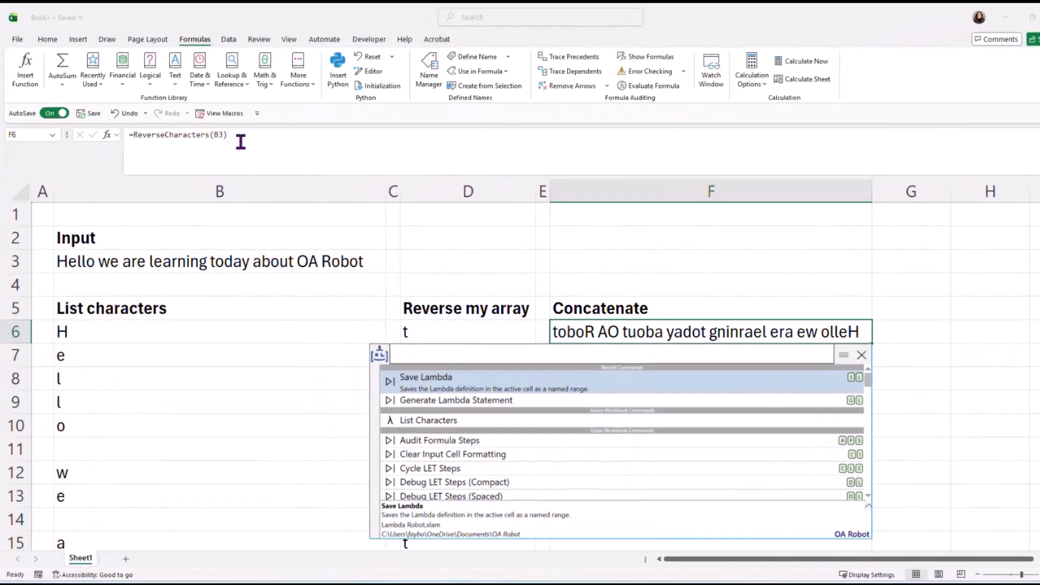
text(el)
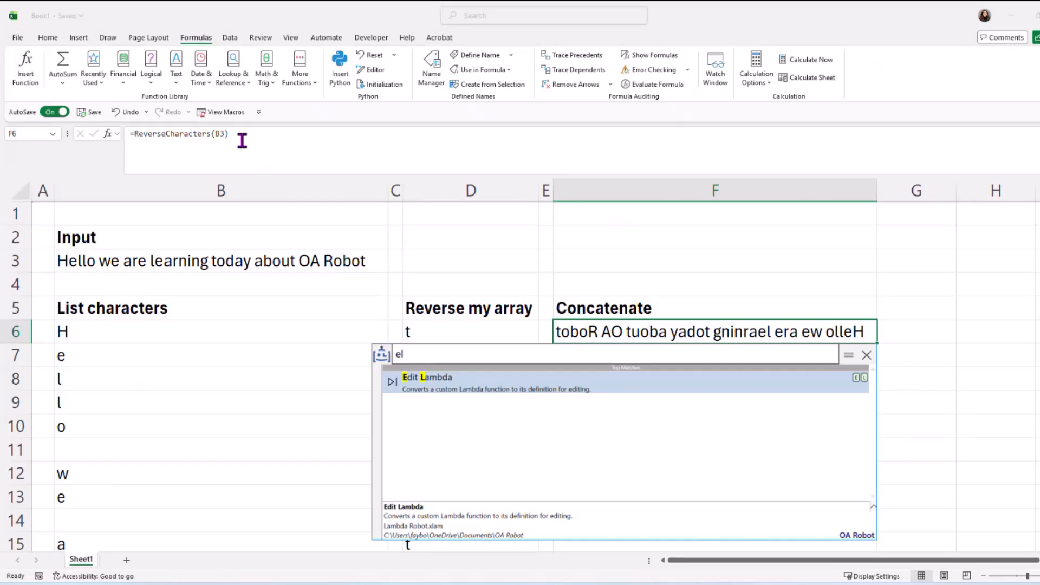
key(Return)
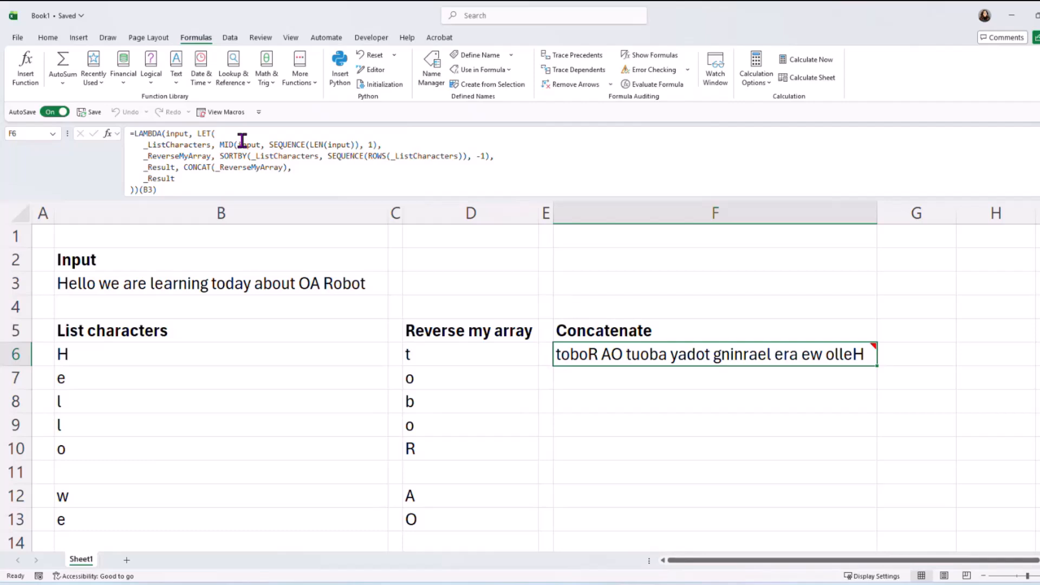
- Examine the expanded LAMBDA definition of F6 and its LET steps through to the closing (B3) argument
click(309, 188)
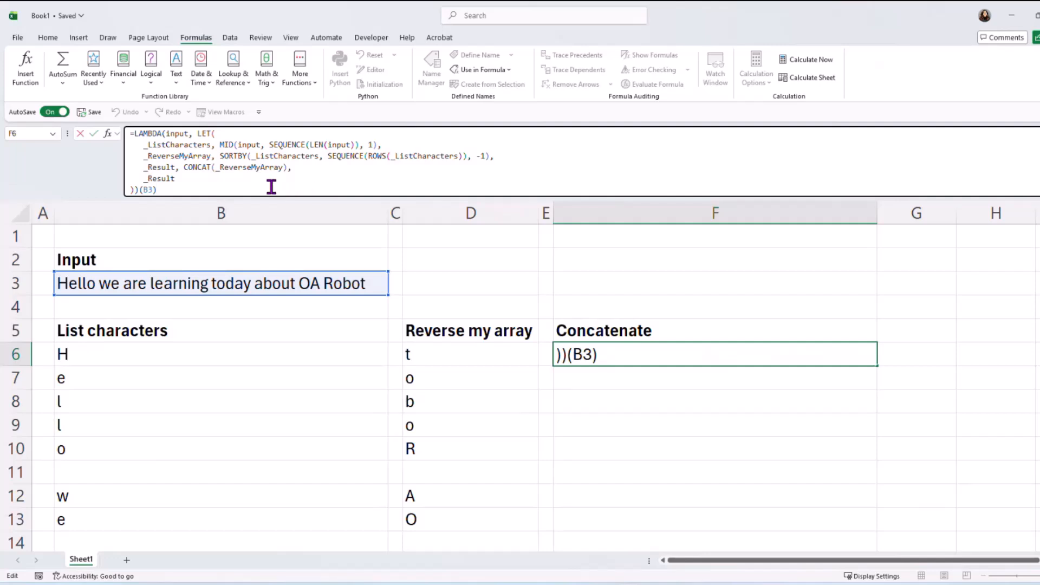
key(ctrl+a)
click(209, 186)
click(611, 354)
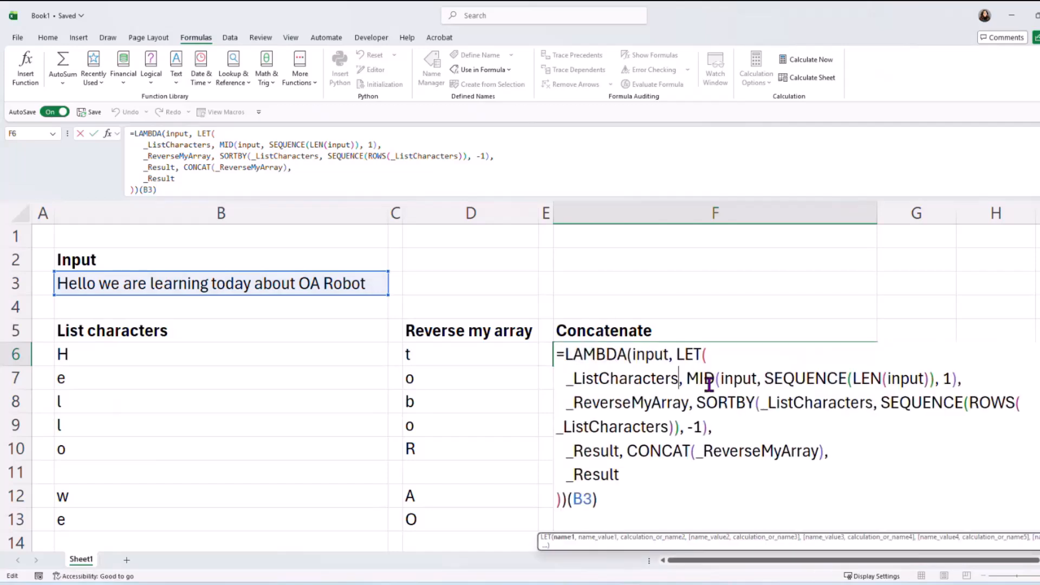
click(479, 173)
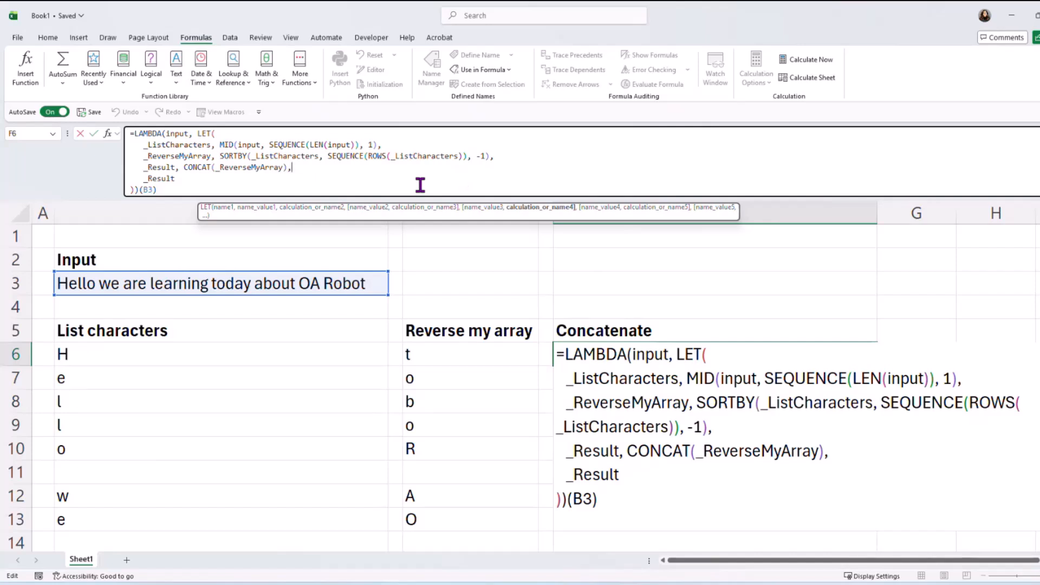
click(259, 189)
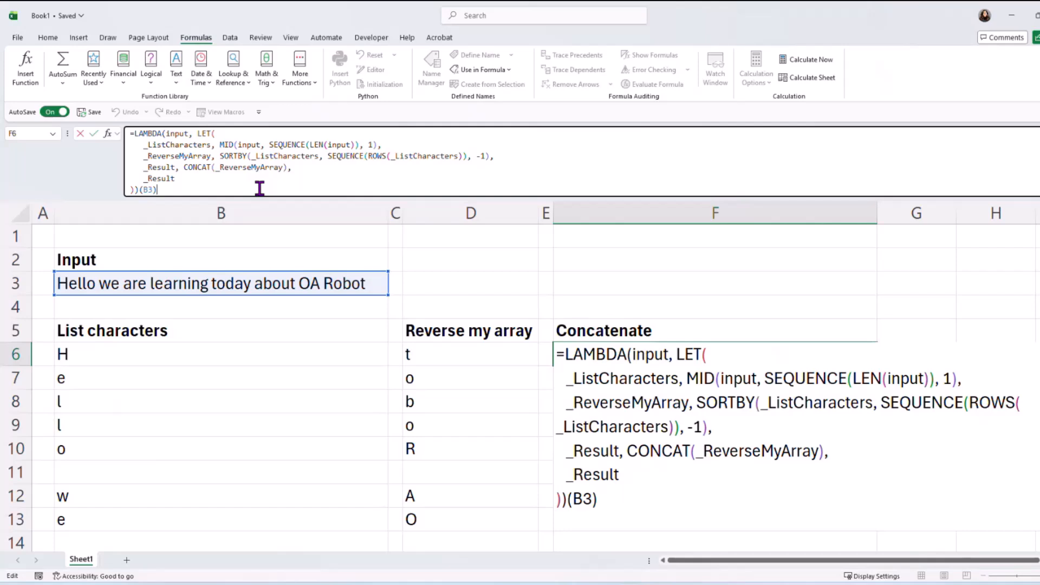
- Rename the _Result variable to _Result2 in both places of the F6 LAMBDA formula and commit the edit
click(201, 179)
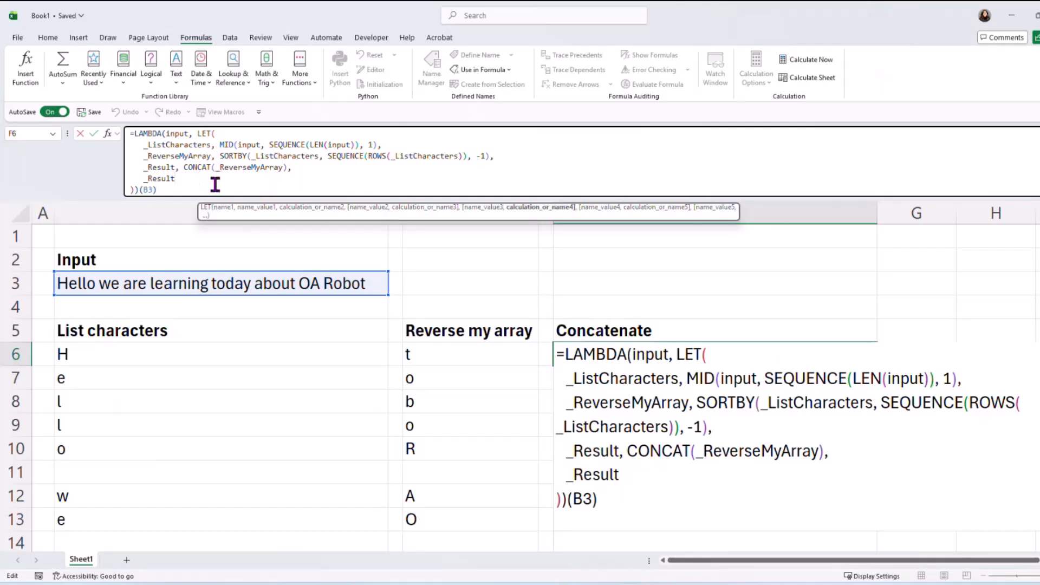
text(2)
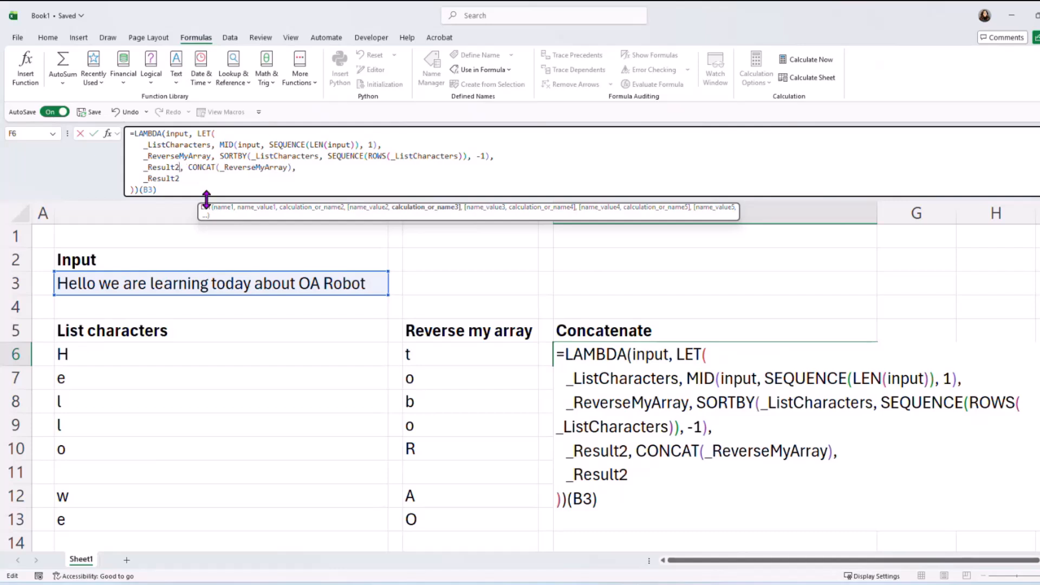
text(2)
click(183, 189)
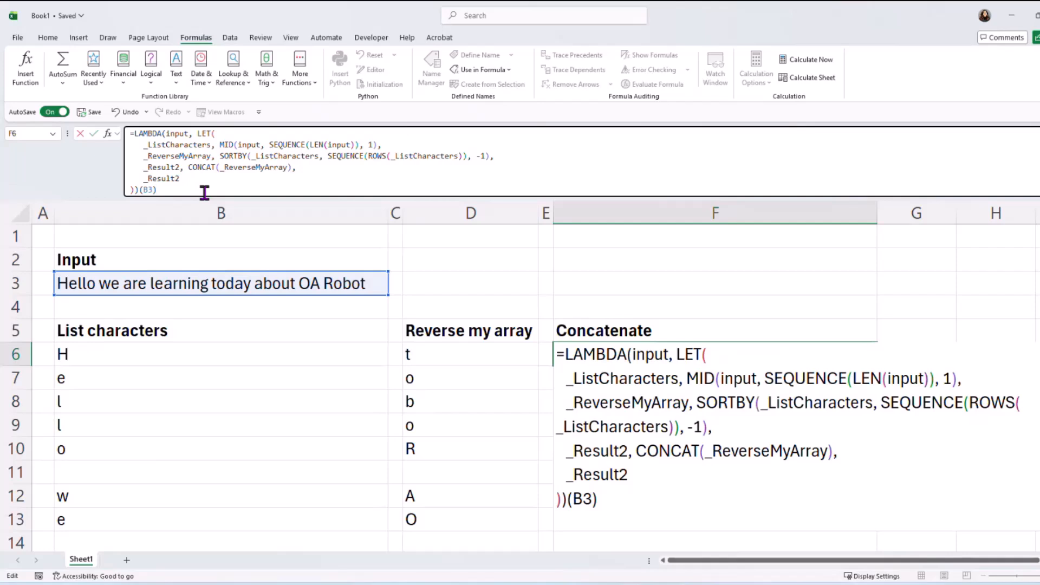
key(Return)
key(Up)
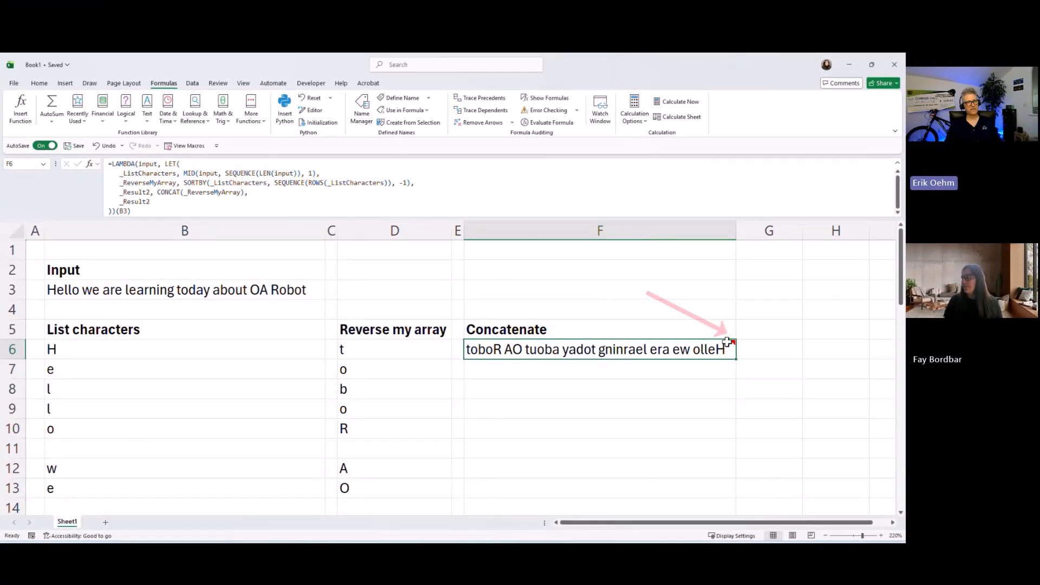
- Run OA Robot's Save Lambda command on F6 to store the edited definition back in ReverseCharacters
mouse_move(733, 340)
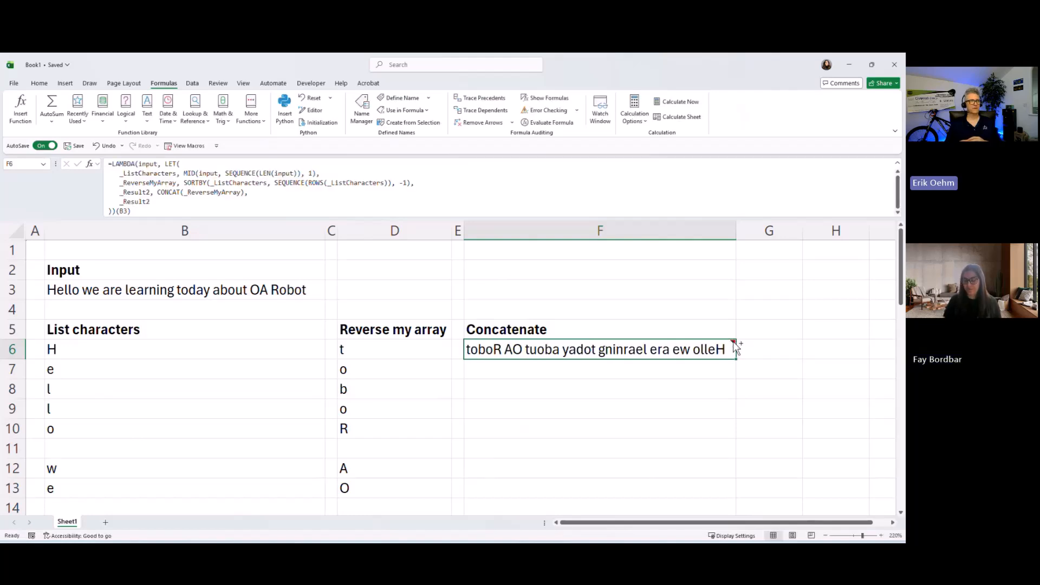
key(ctrl+shift+r)
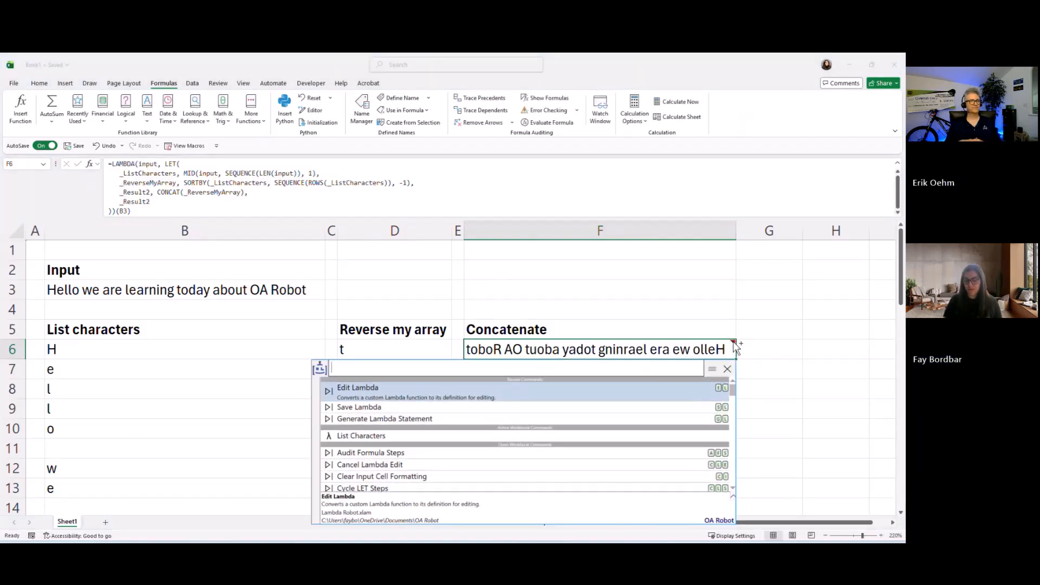
text(sl)
key(Return)
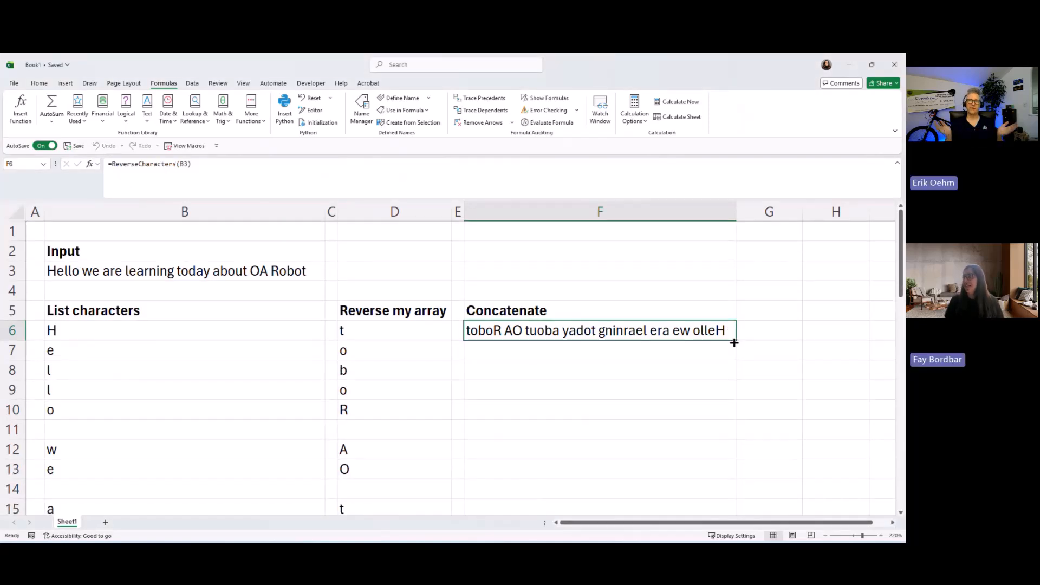
drag(112, 164, 186, 168)
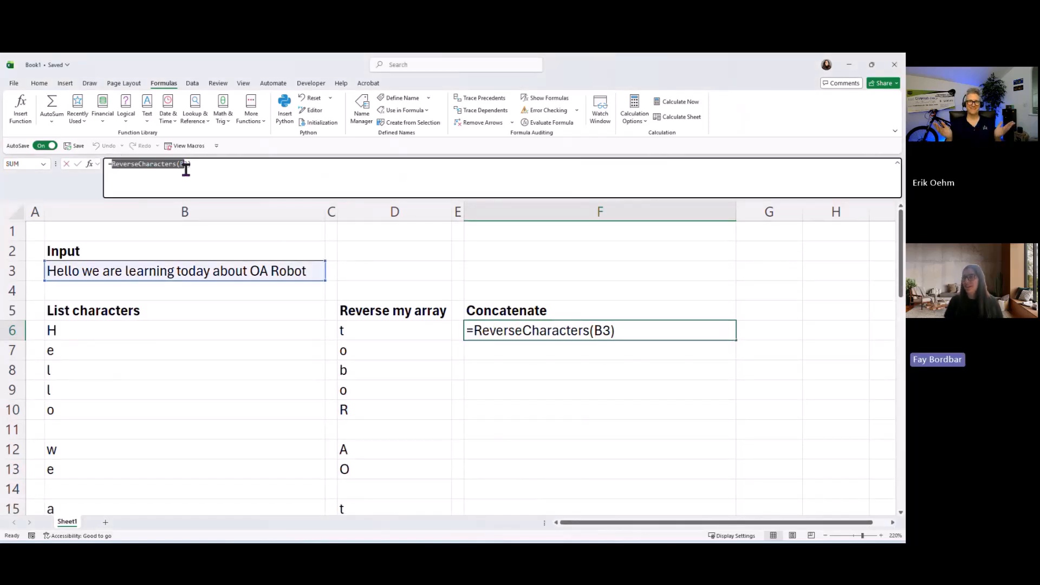
key(Escape)
double_click(558, 329)
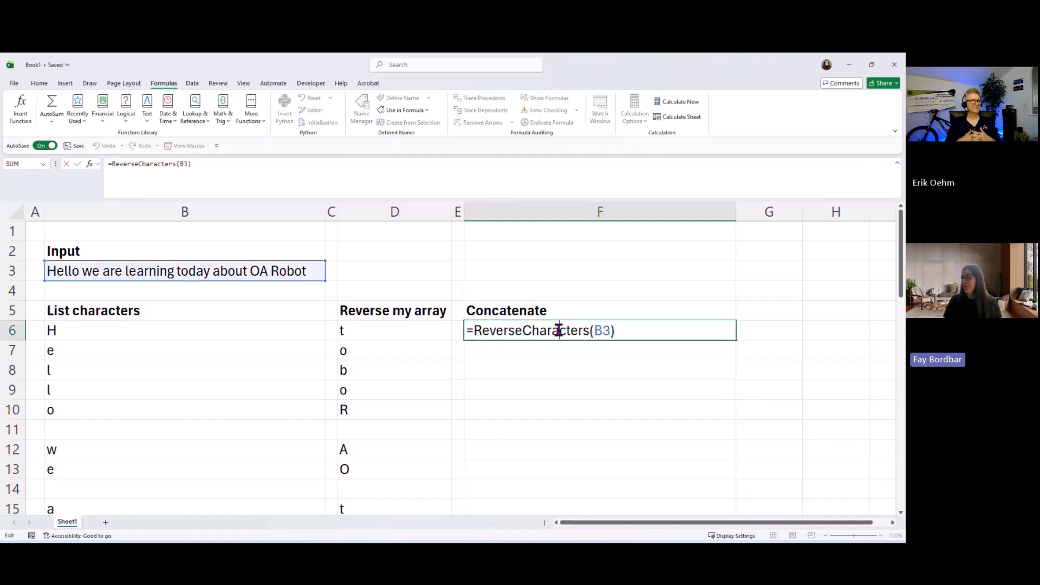
key(Escape)
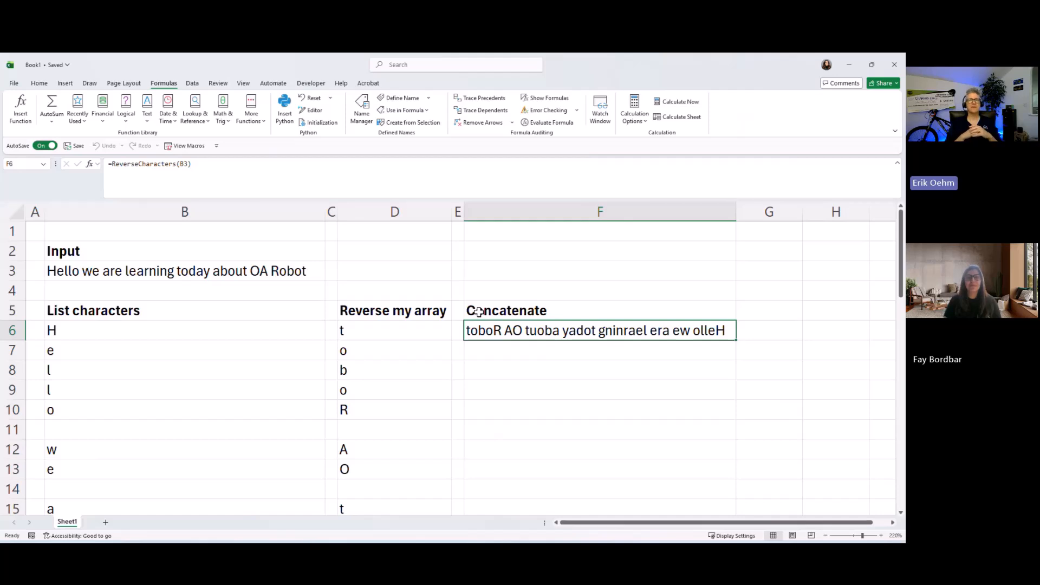
- Run OA Robot's Edit Lambda command on F6 to expand ReverseCharacters into its definition again
key(ctrl+shift+space)
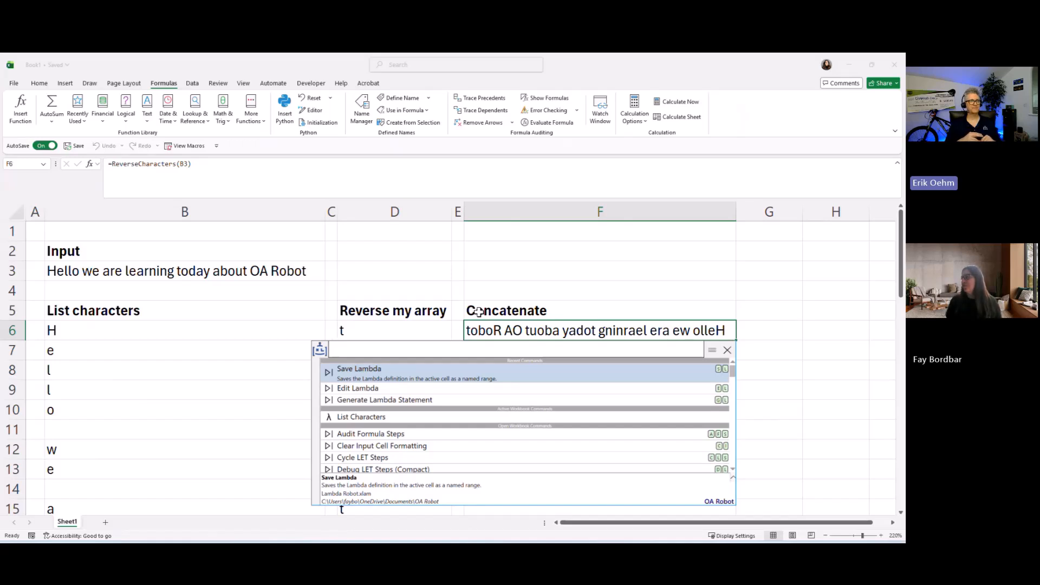
text(el)
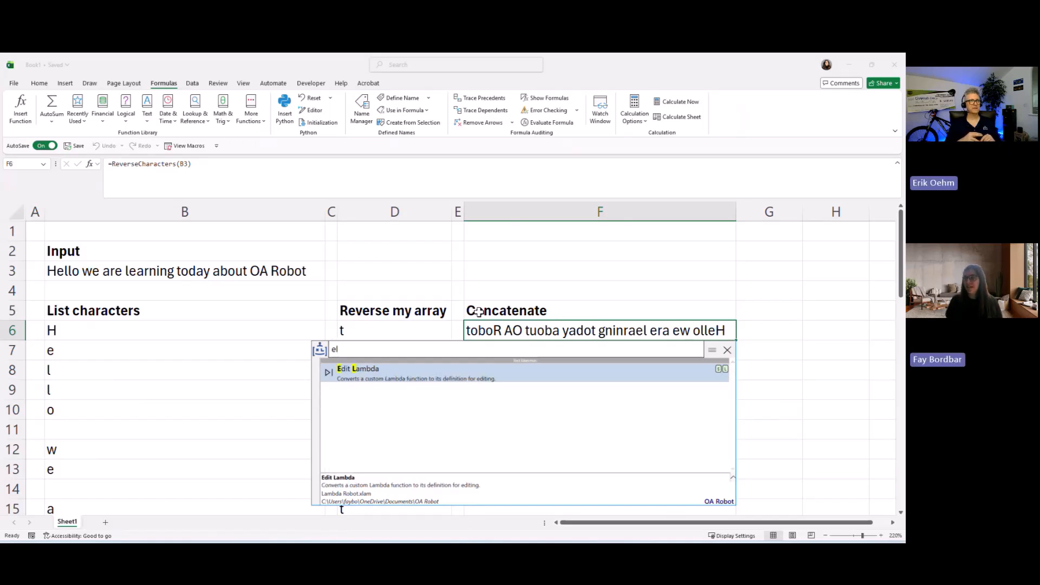
key(Return)
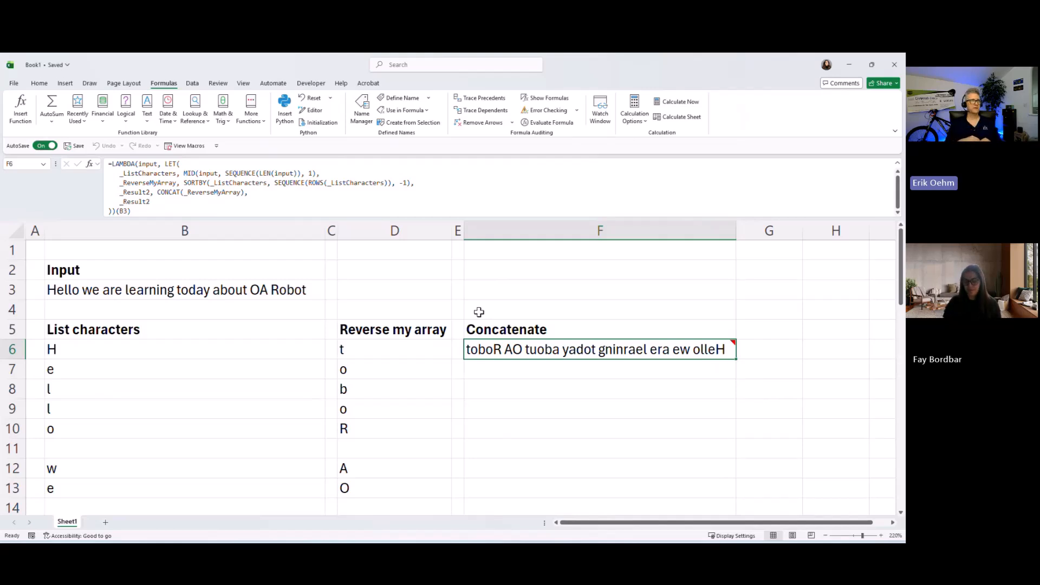
- Run OA Robot's Cycle LET Steps command on F6 to make the formula return the _ListCharacters step
key(ctrl+shift+p)
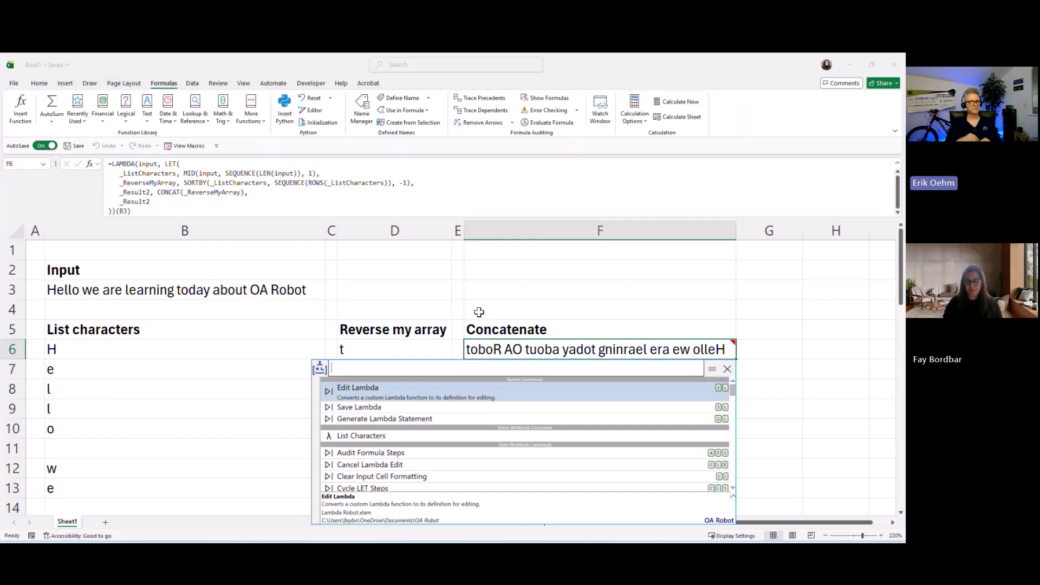
text(cl)
key(Down)
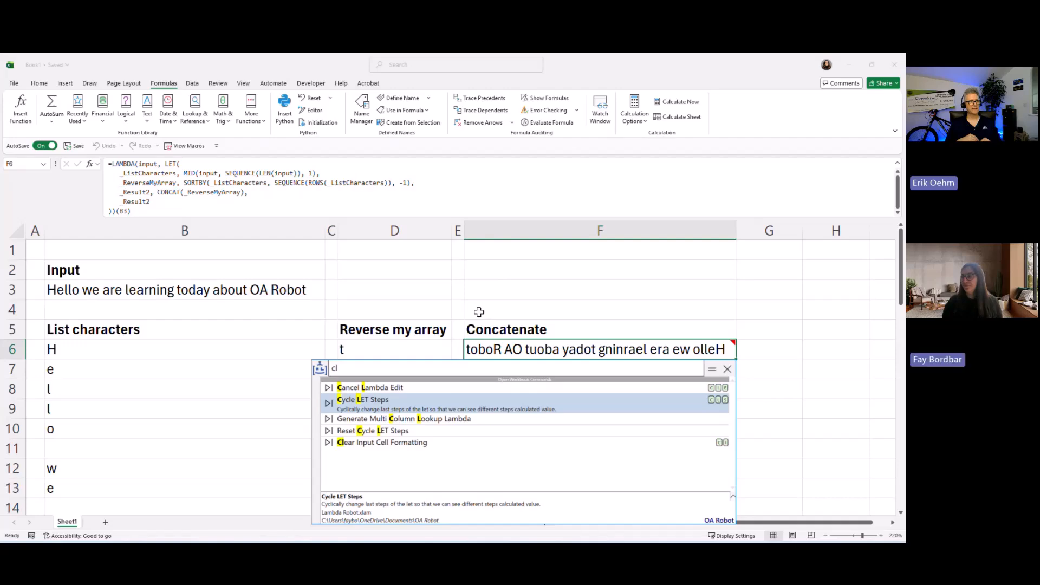
key(Return)
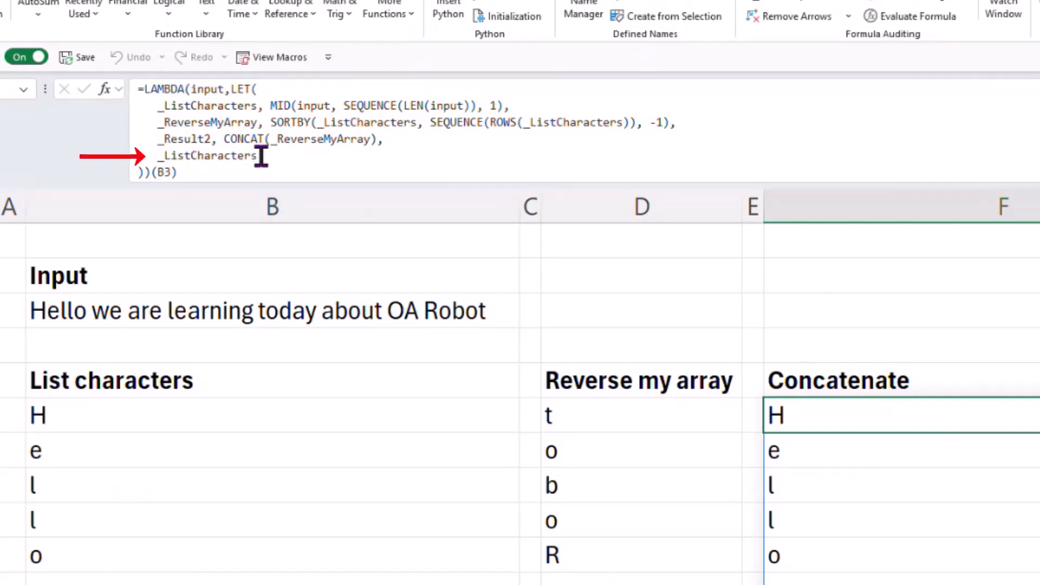
- Compare the final _ListCharacters argument with the first LET variable in the F6 formula, keeping the formula as it is
drag(259, 156, 155, 158)
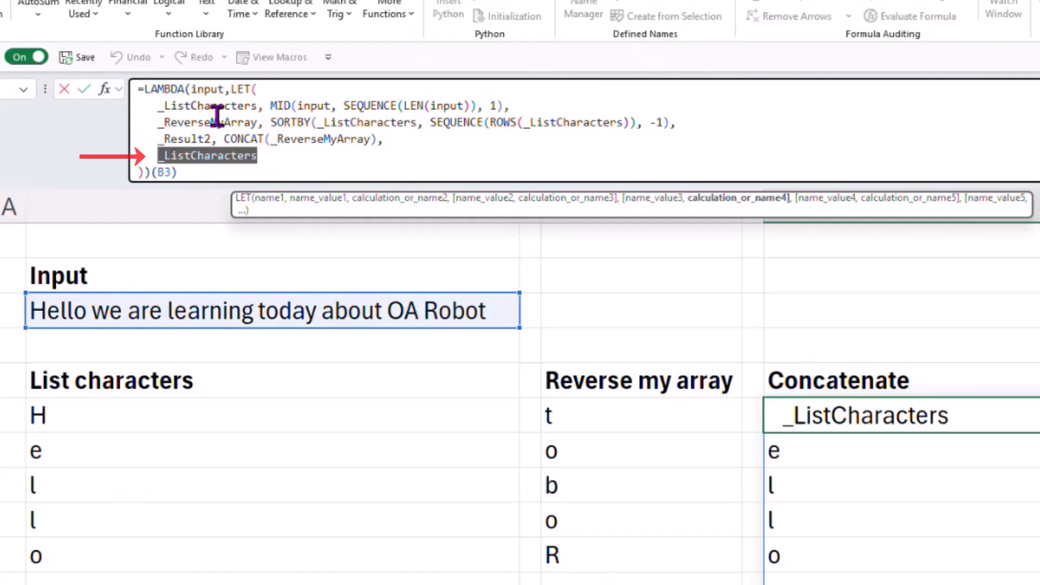
click(257, 107)
drag(258, 107, 157, 107)
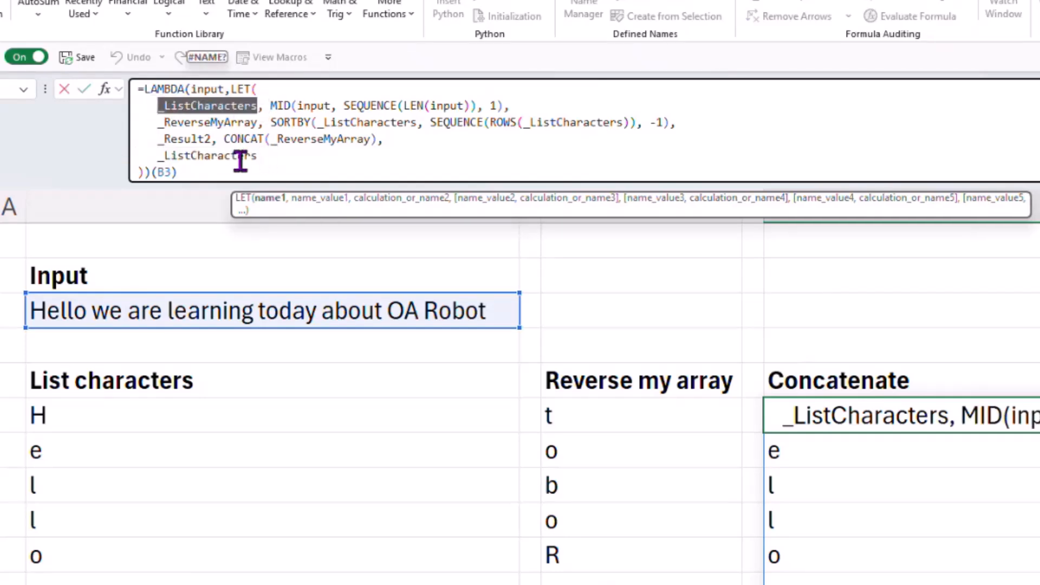
click(223, 172)
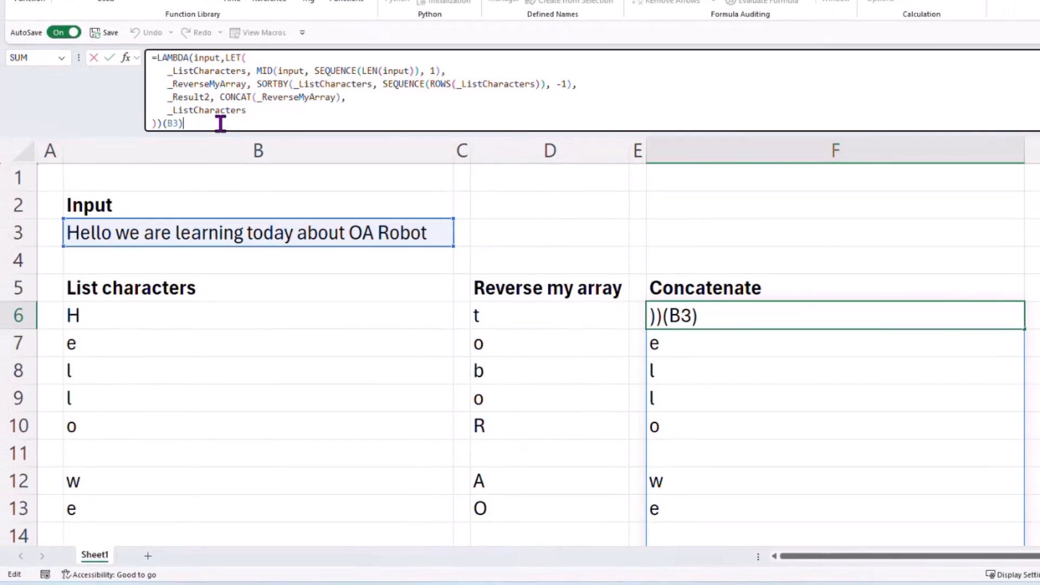
key(ctrl+Return)
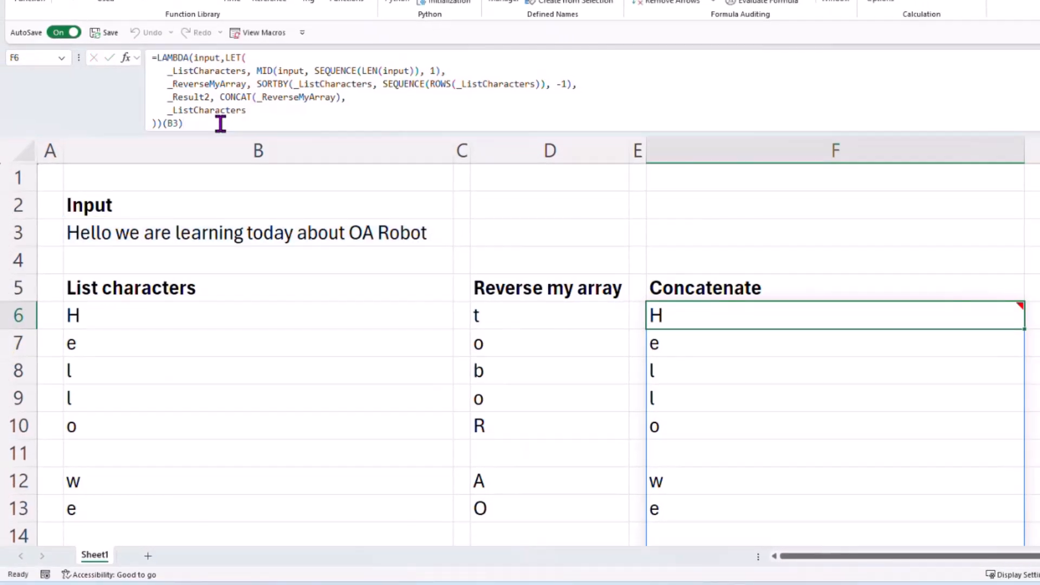
- Cycle the F6 formula's returned LET step through _ReverseMyArray, _Result2 and _ListCharacters, ending on _Result2
key(F4)
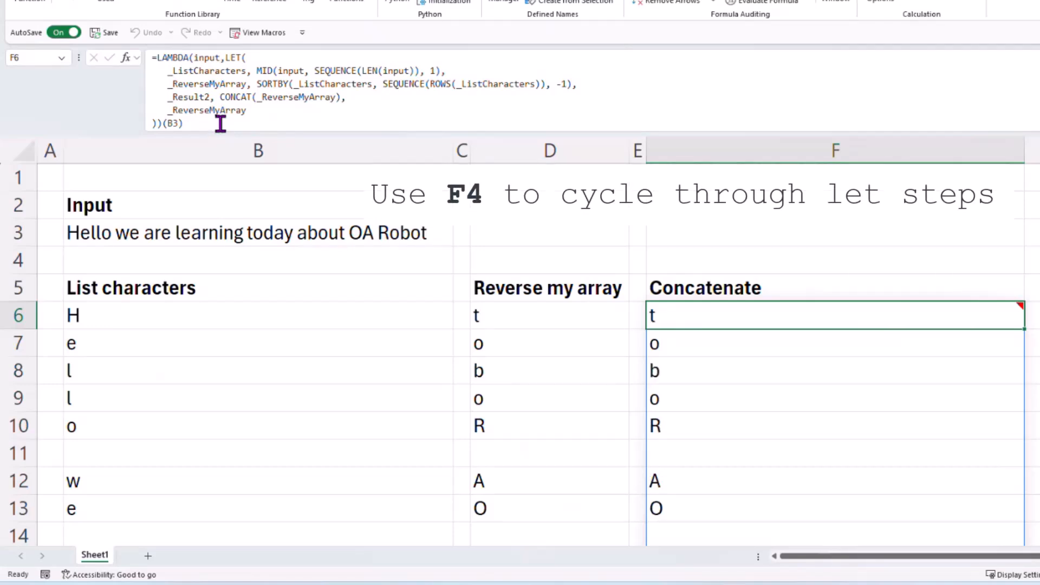
key(F4)
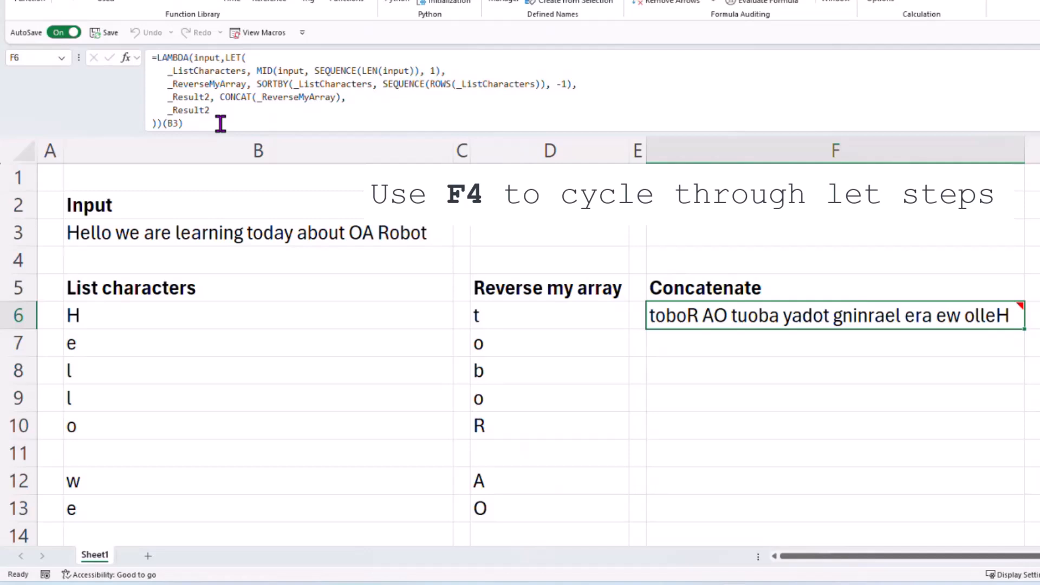
key(F4)
key(F4)
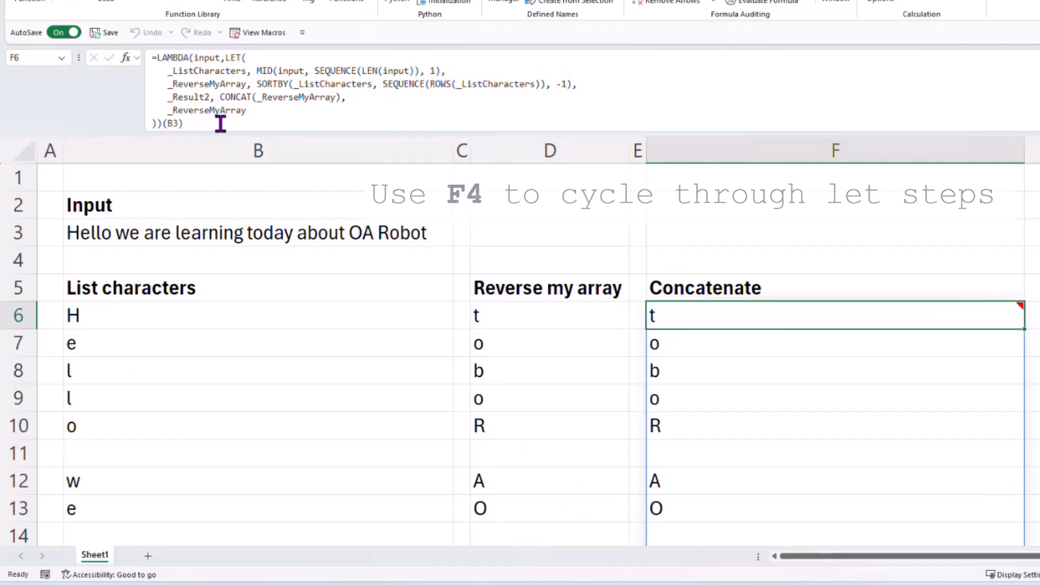
key(F4)
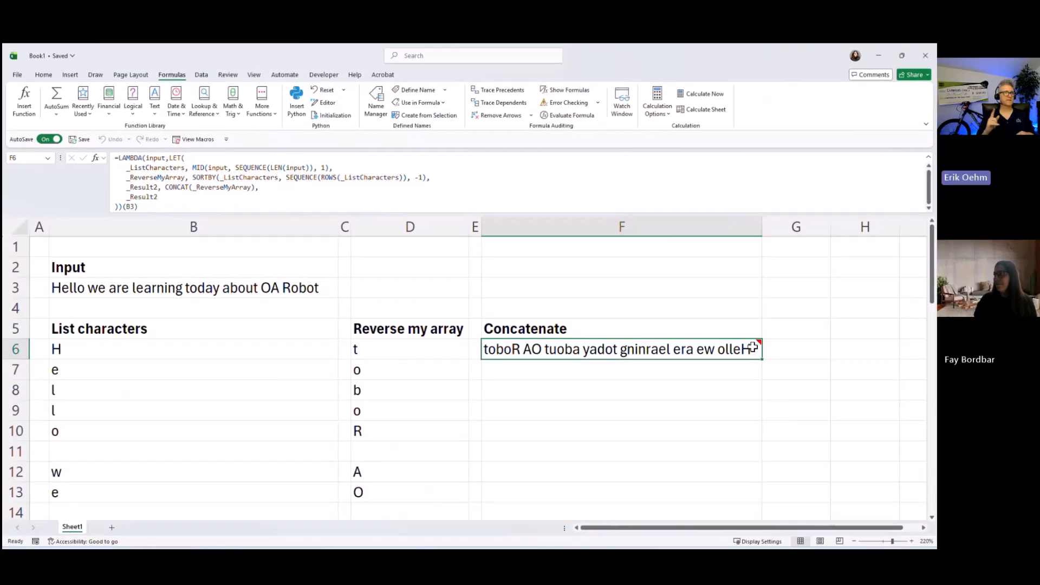
- Run OA Robot's Debug LET Steps (Spaced) command on F6, showing 6 rows/columns for arrays
mouse_move(753, 348)
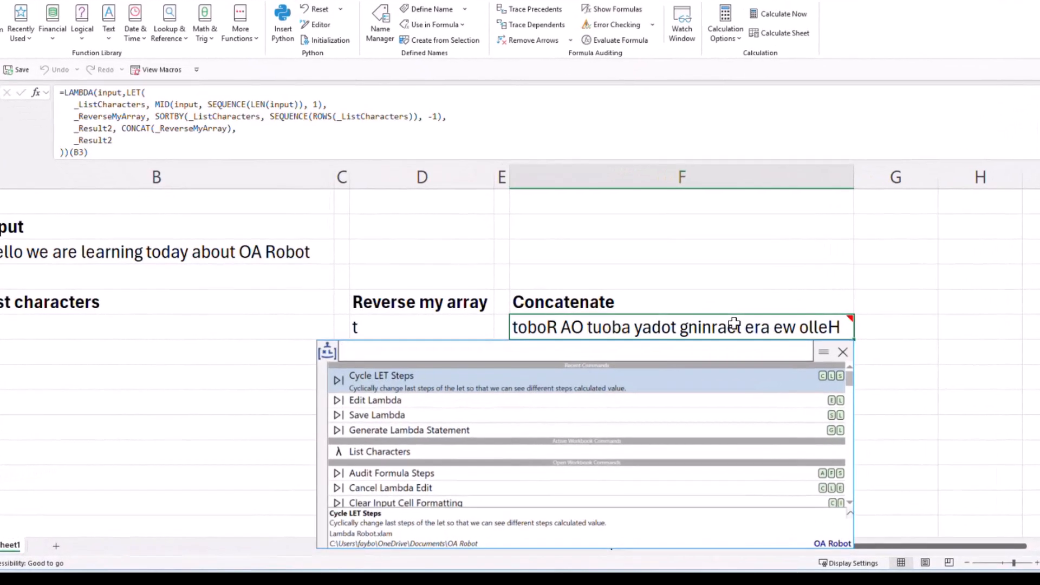
text(dl)
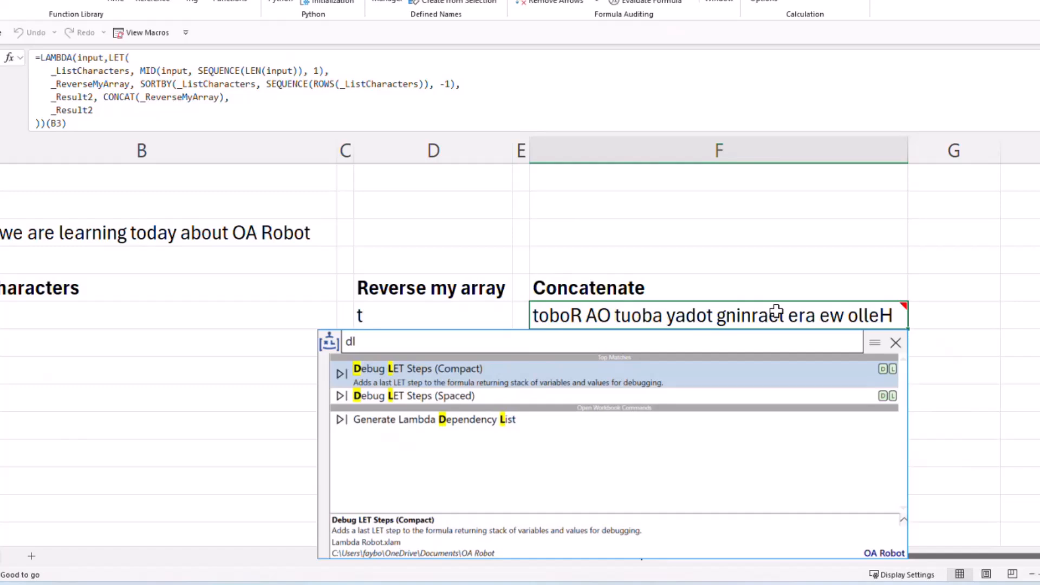
key(Down)
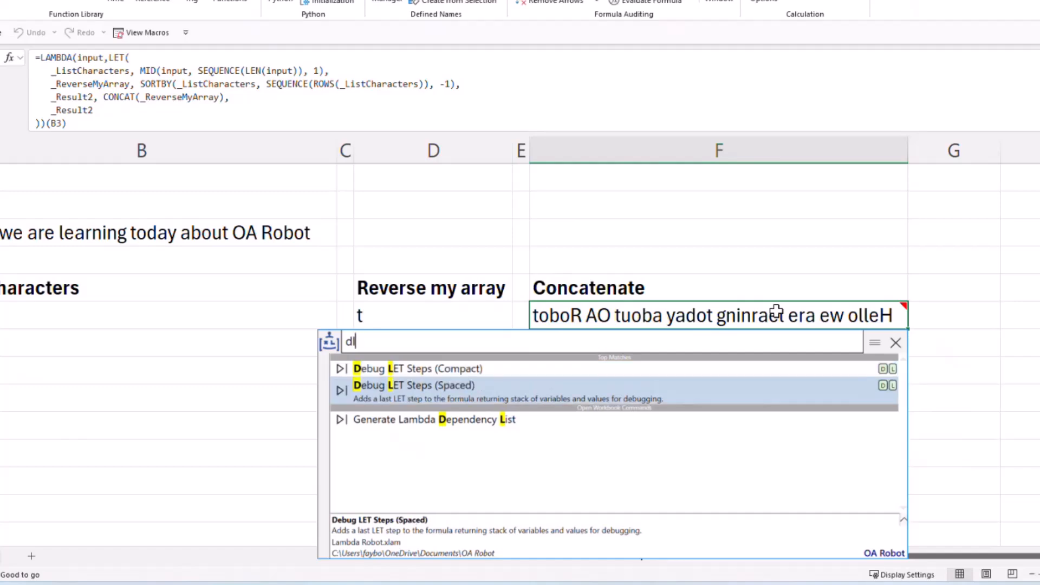
key(Return)
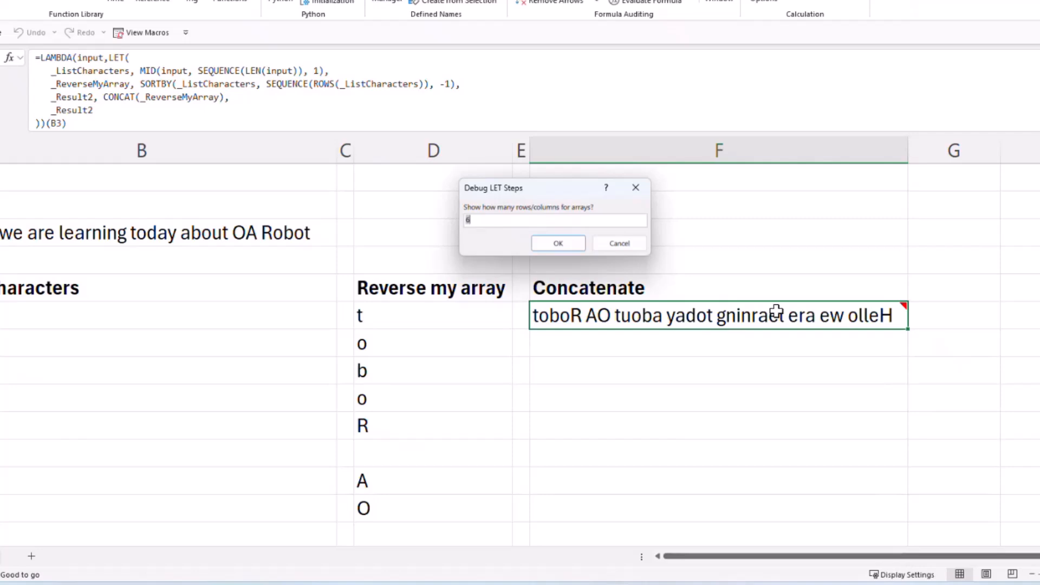
key(Right)
text(6)
key(Return)
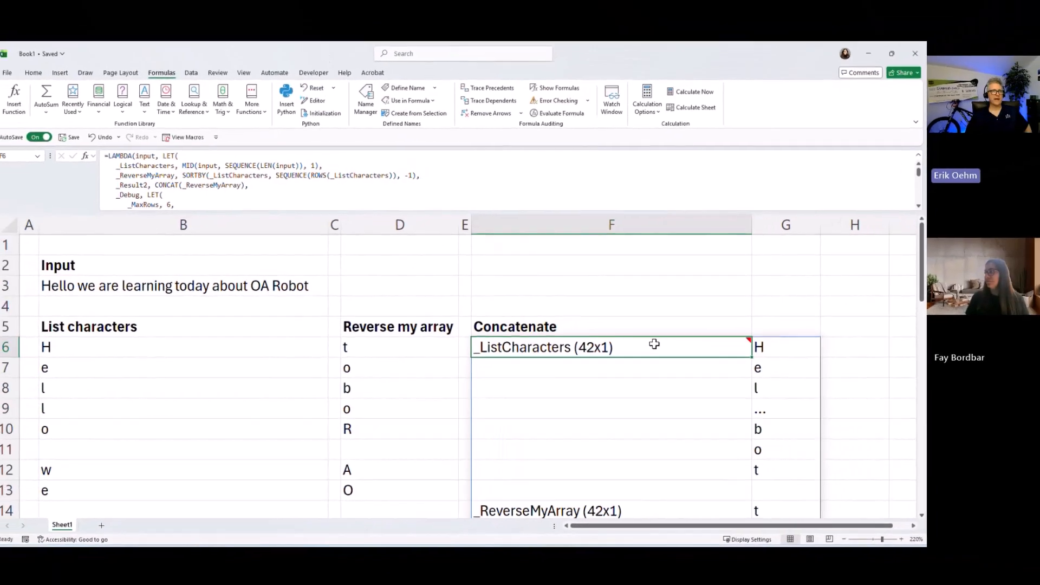
- Review the spilled debug values of every LET step, and rerun Debug LET Steps (Spaced) on F6 to switch the debug output off
ctrl+scroll(619, 306, down, 5)
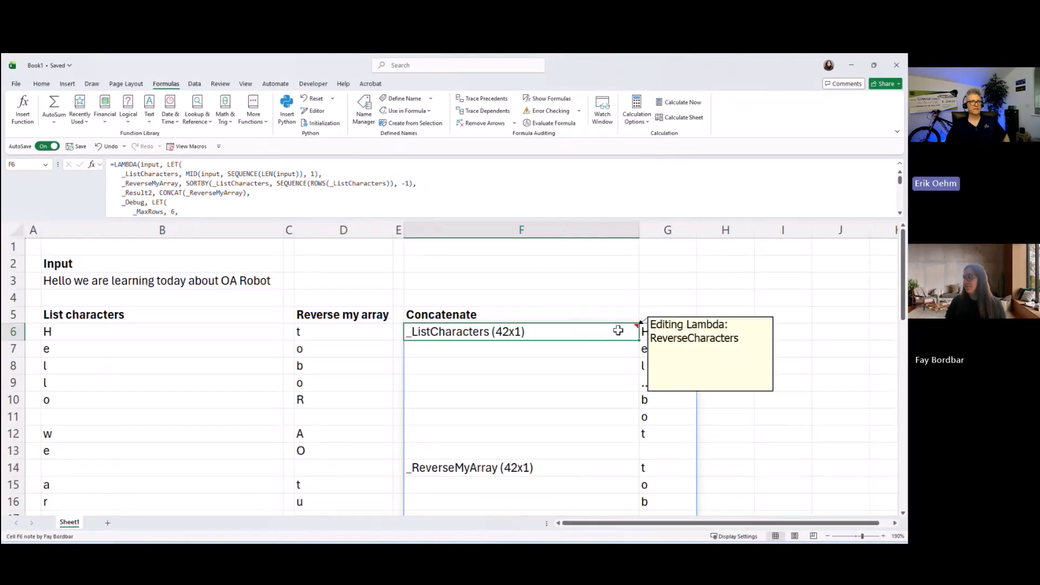
ctrl+scroll(651, 362, down, 1)
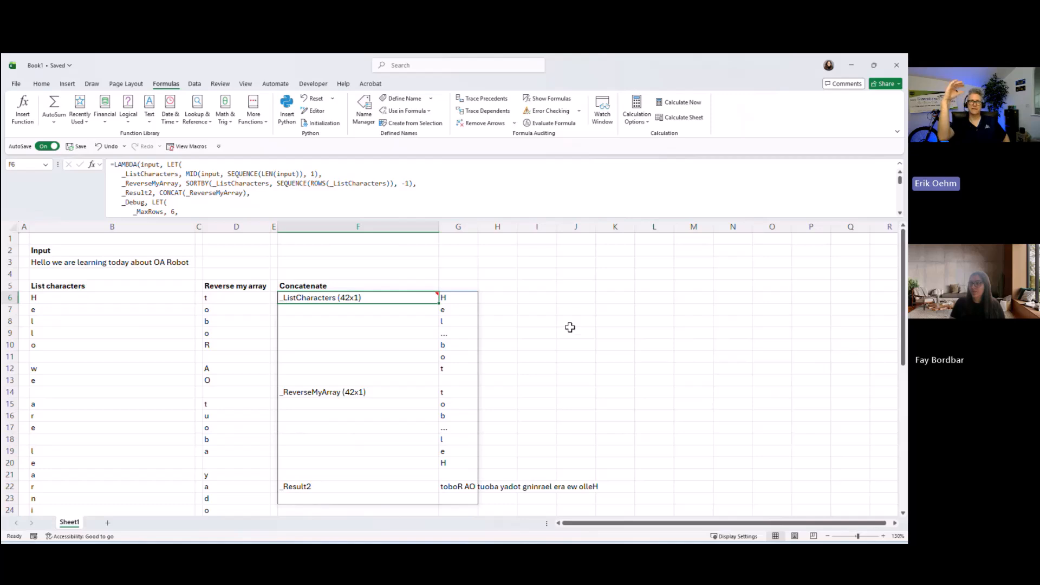
scroll(570, 328, down, 1)
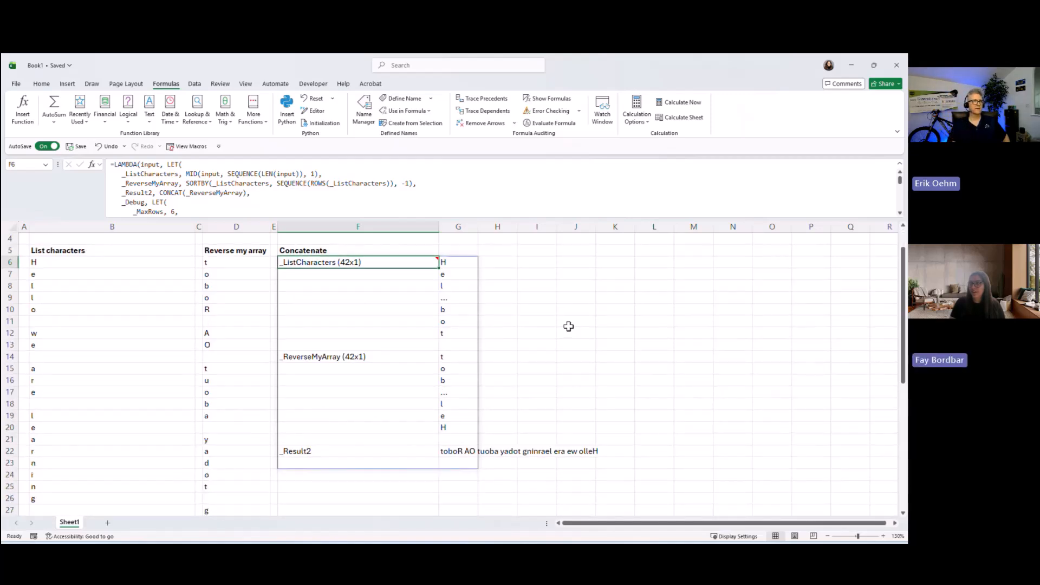
scroll(569, 326, up, 1)
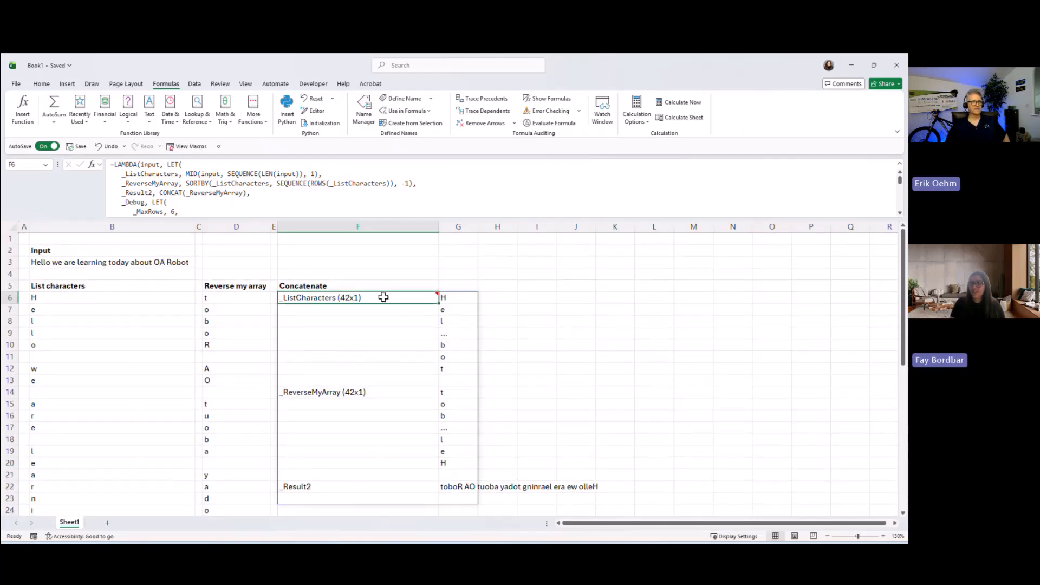
mouse_move(383, 297)
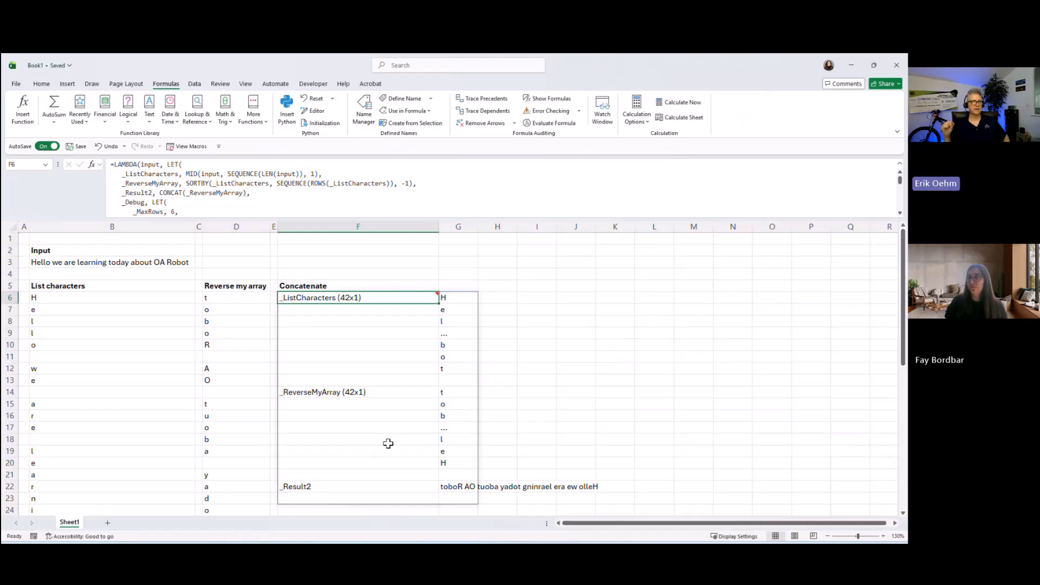
key(ctrl+space)
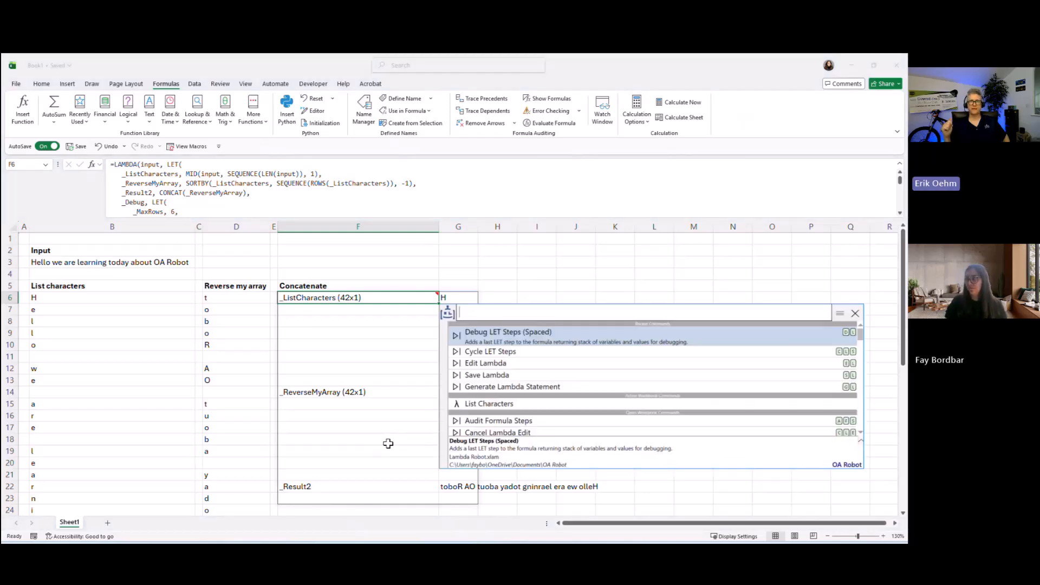
key(Return)
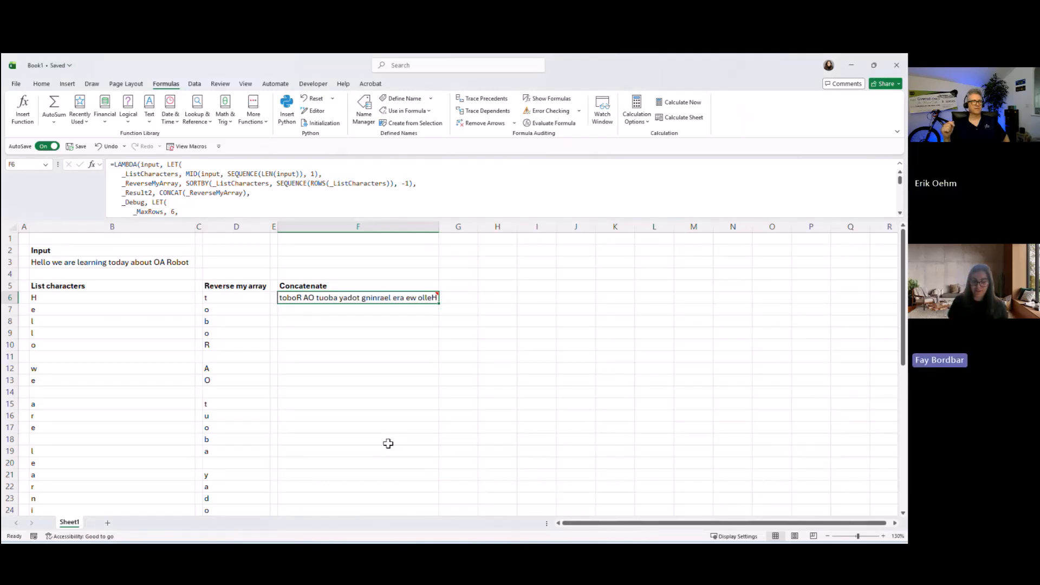
- Run OA Robot's Save Lambda command on F6 to store the definition with its debug step in ReverseCharacters
key(ctrl+shift+space)
text(sl)
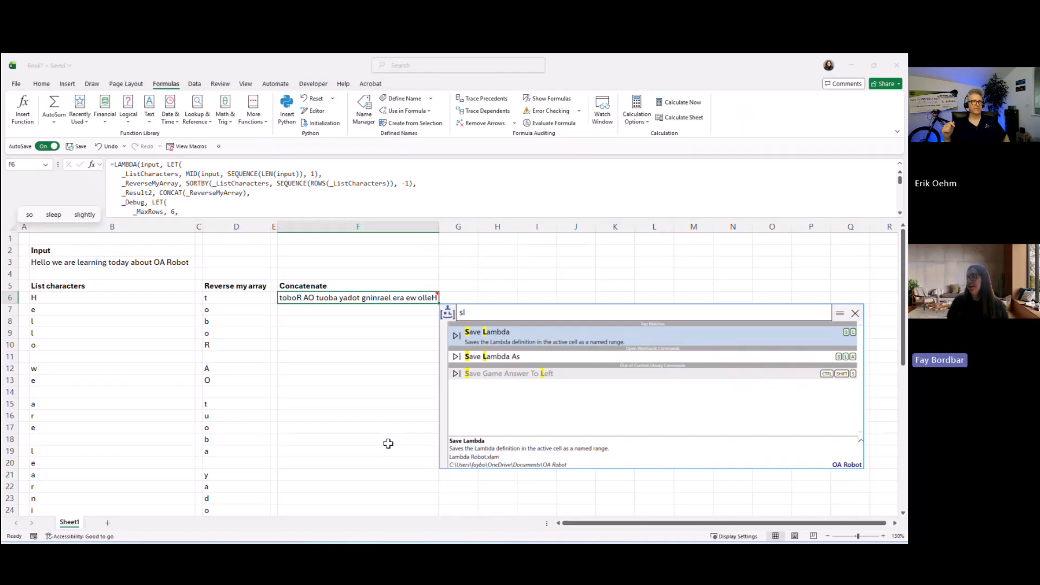
key(Return)
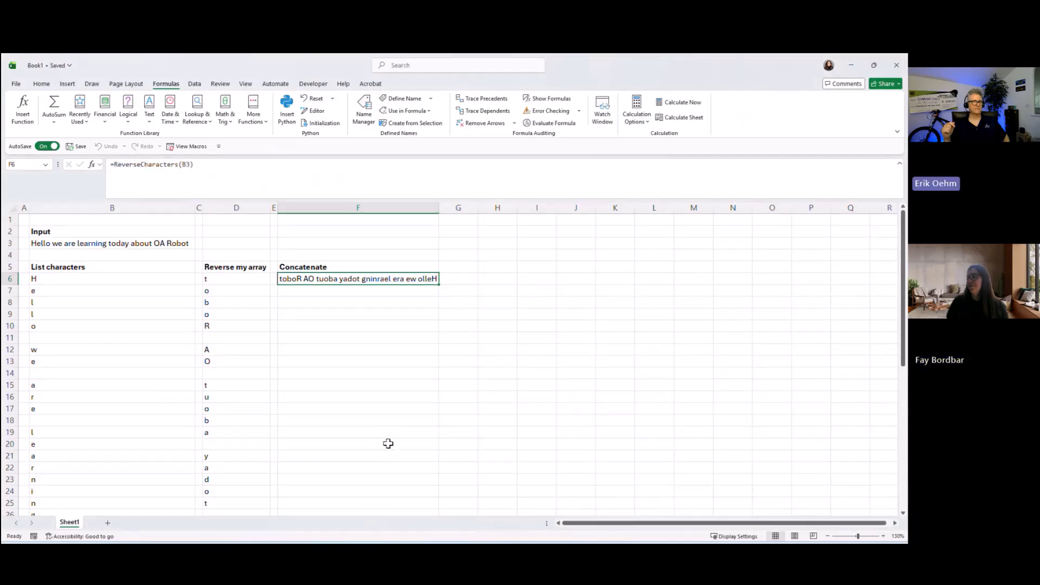